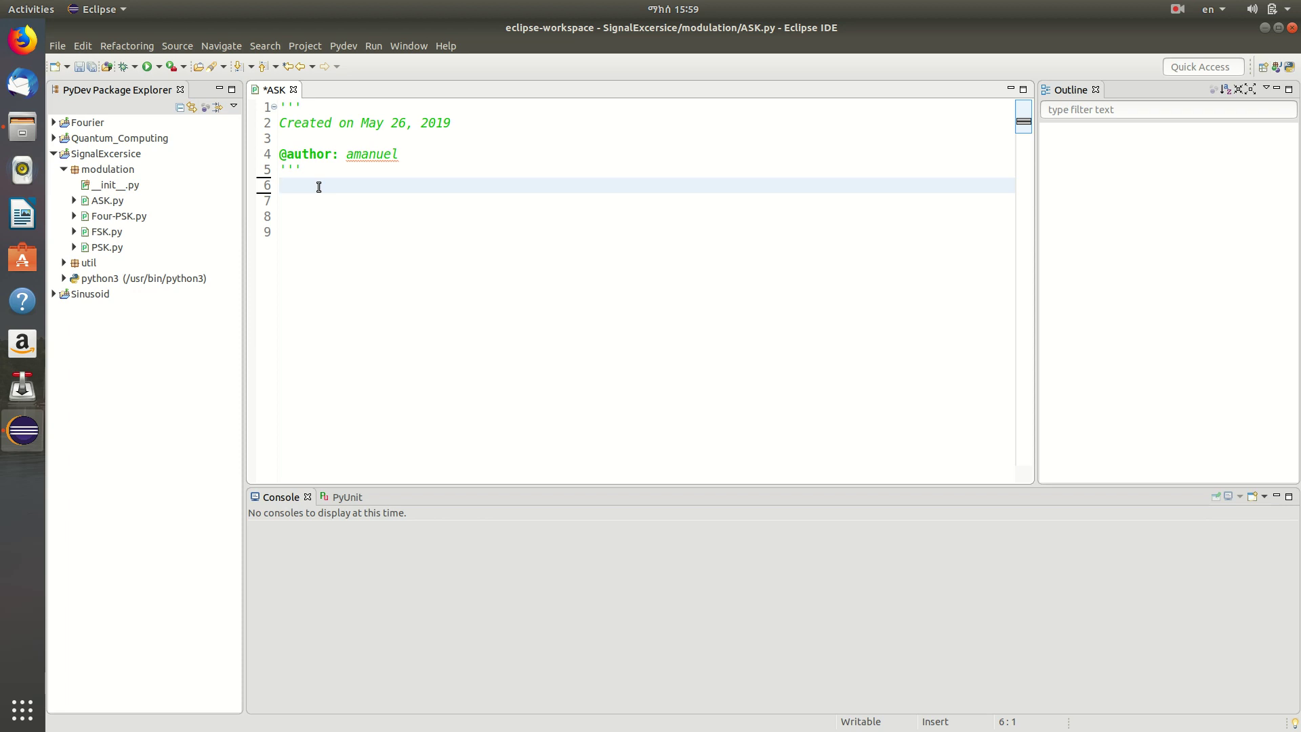
text(def AS)
text(K()
text(fc, )
text(data)
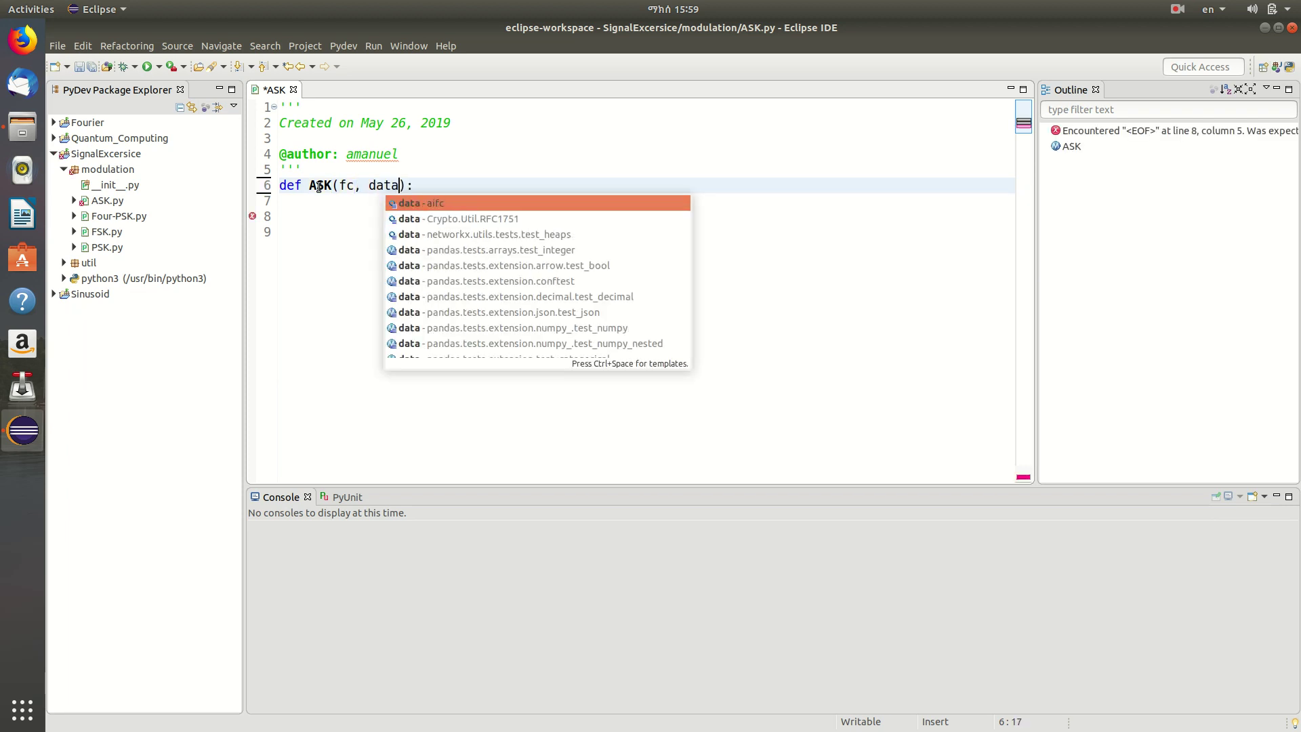
text():)
- Define ASK(fc, data) with first line N = 100 * fc, undoing the stray fc_match import
key(Return)
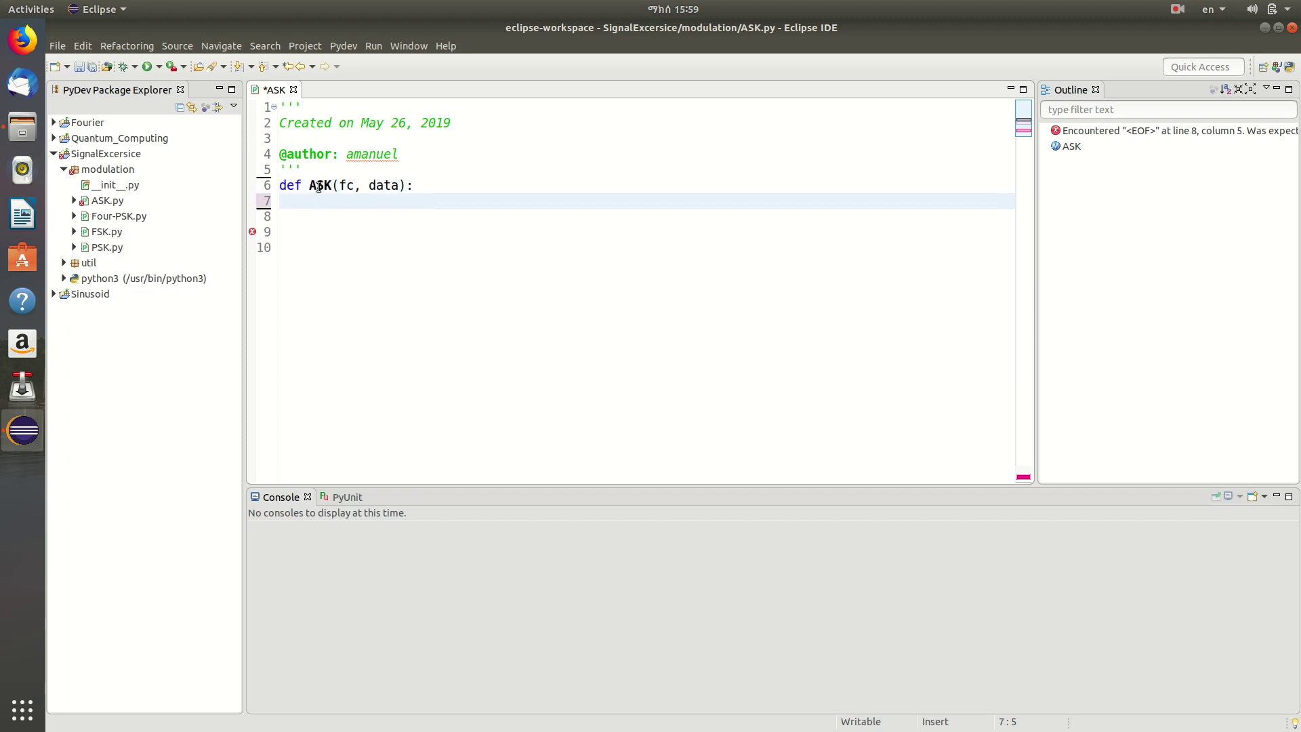
text(N )
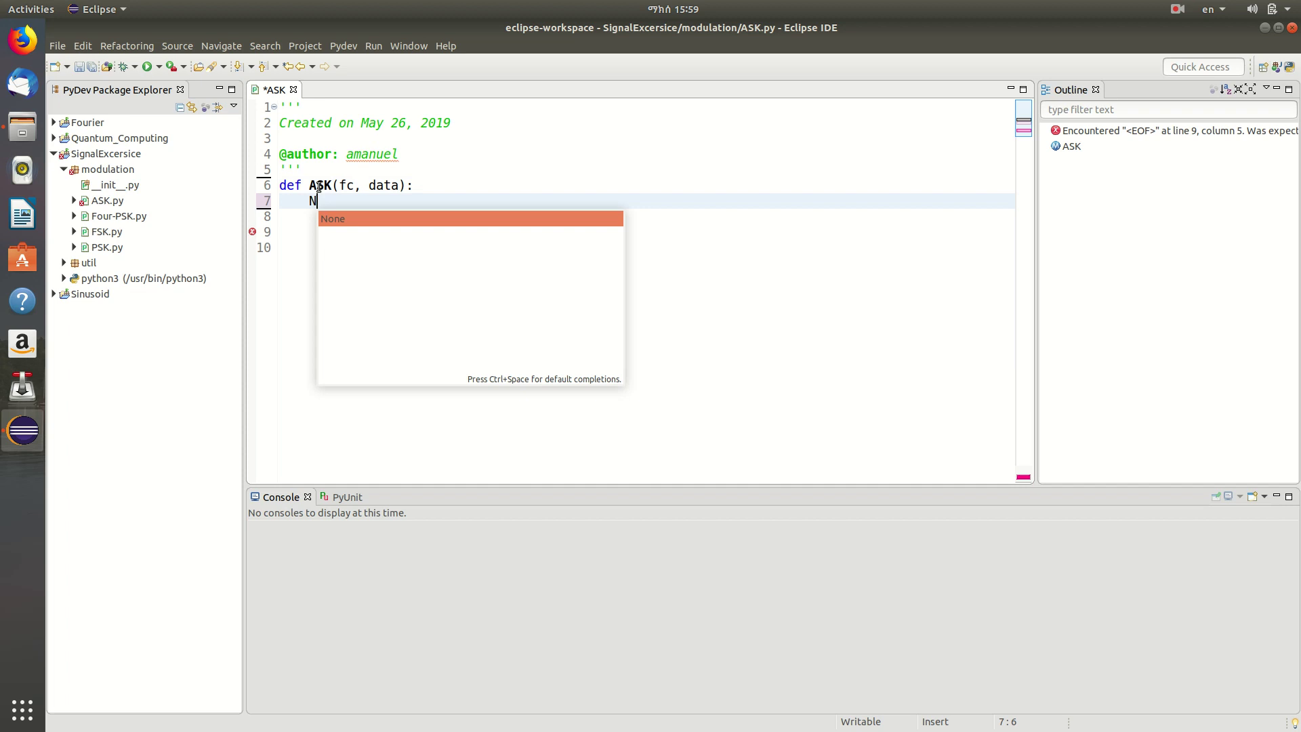
text(= 1)
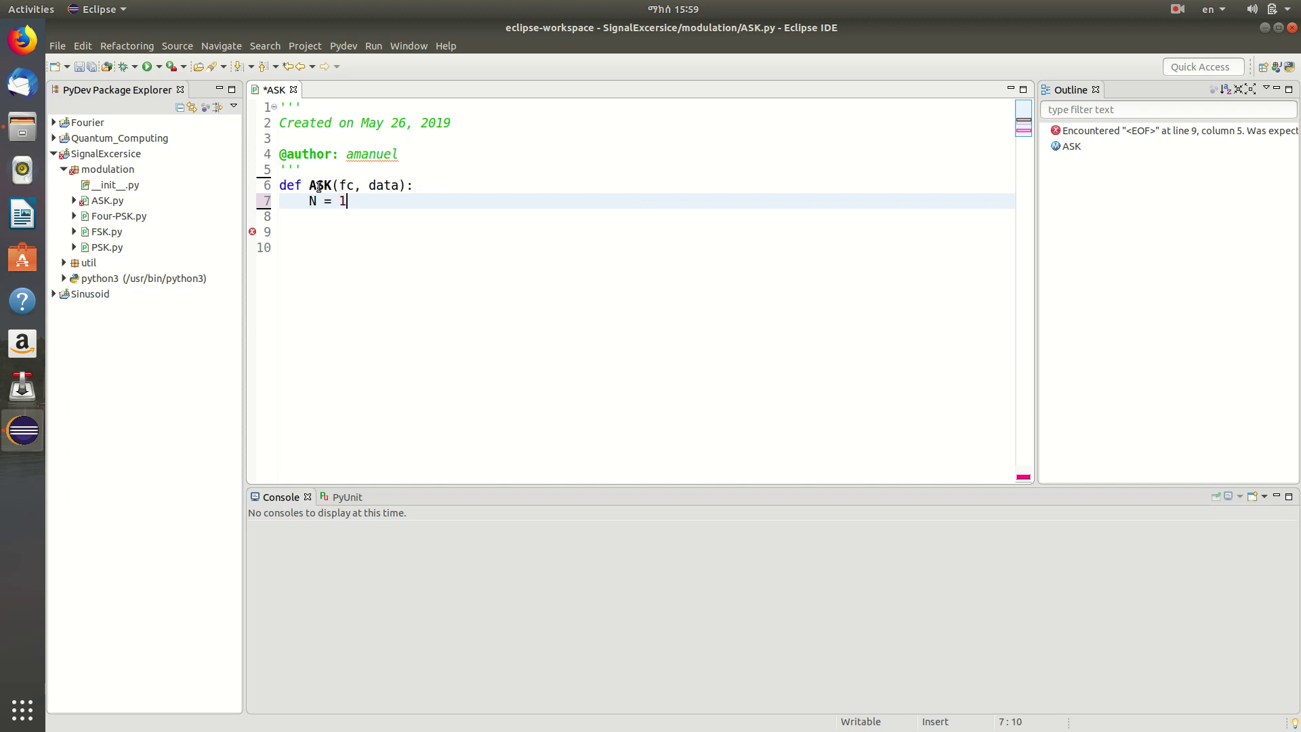
text(00 )
text(* )
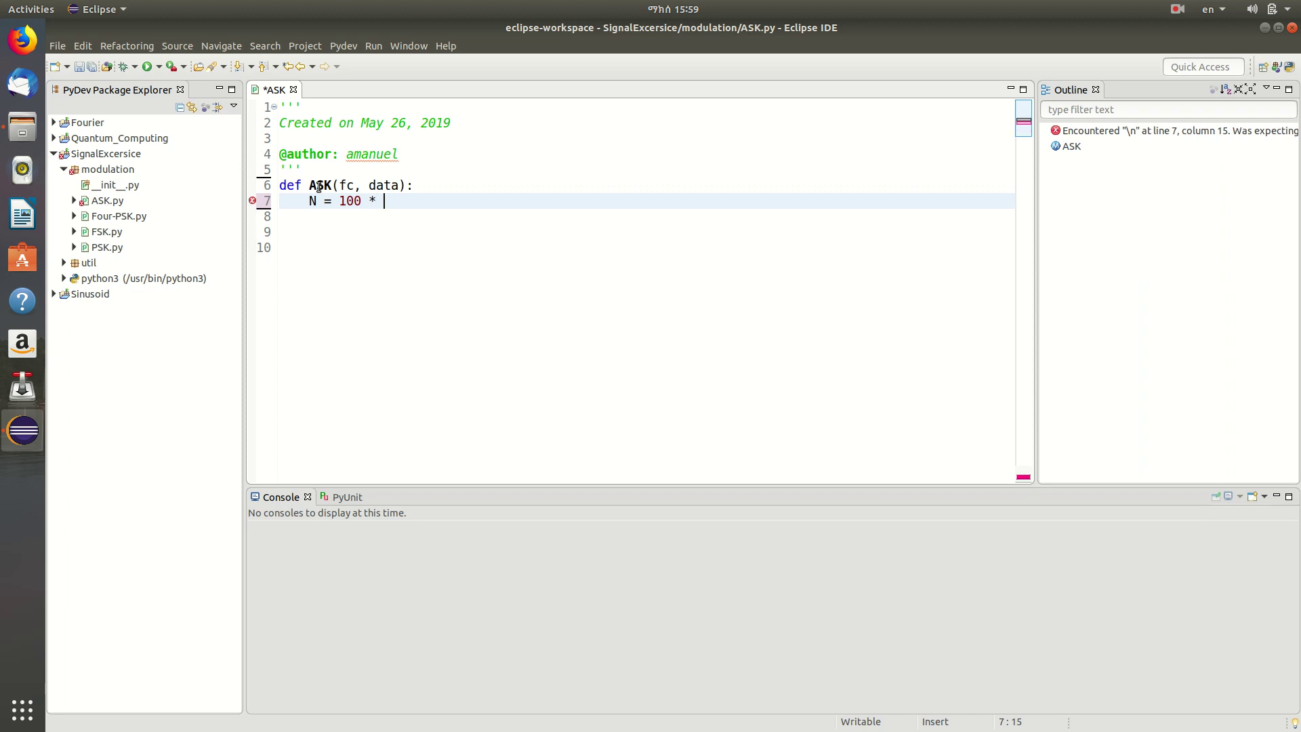
text(fc)
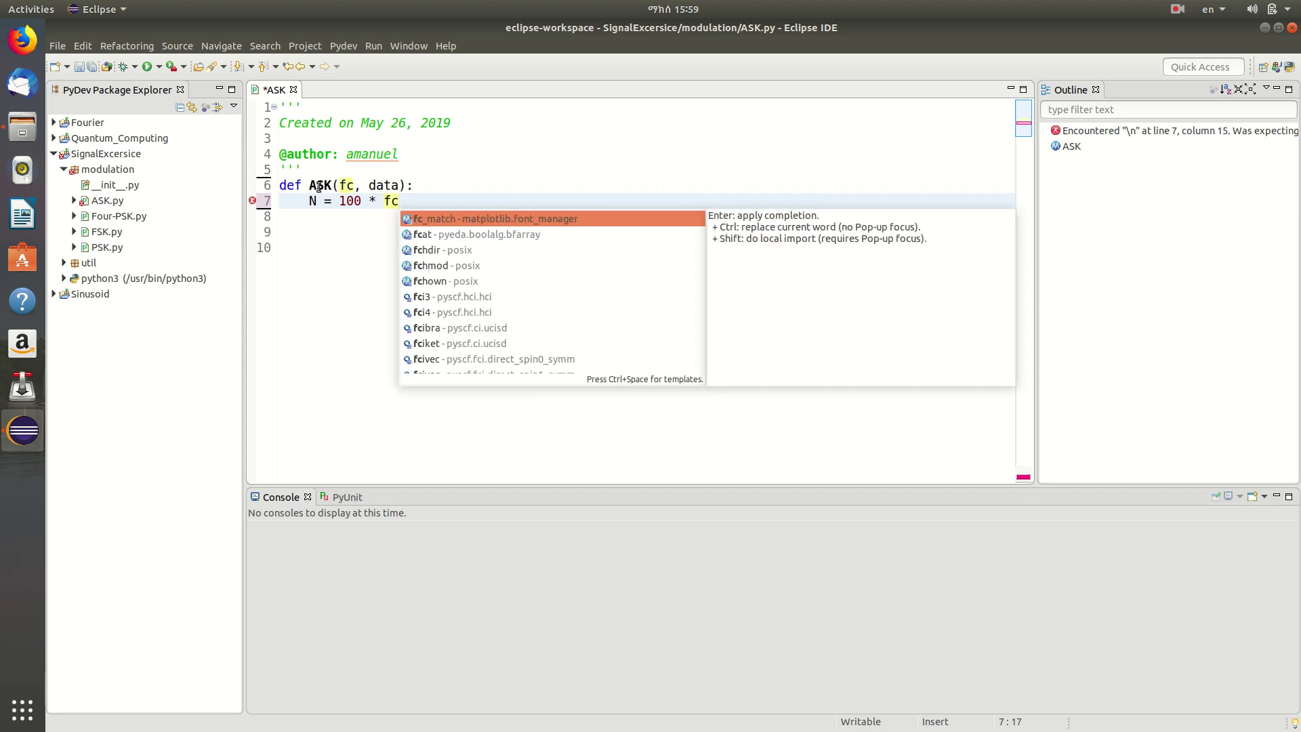
key(Return)
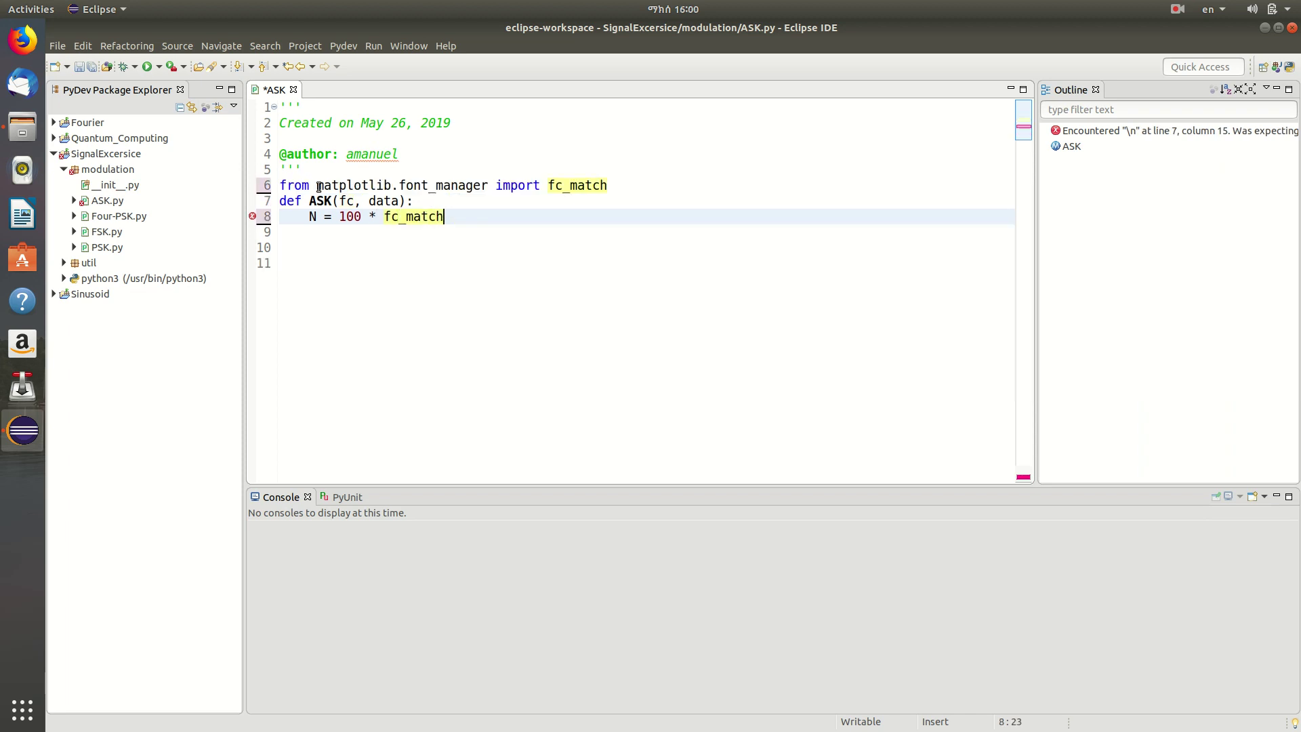
key(BackSpace)
key(BackSpace)
key(BackSpace)
key(BackSpace)
key(BackSpace)
key(BackSpace)
key(ctrl+space)
key(ctrl+z)
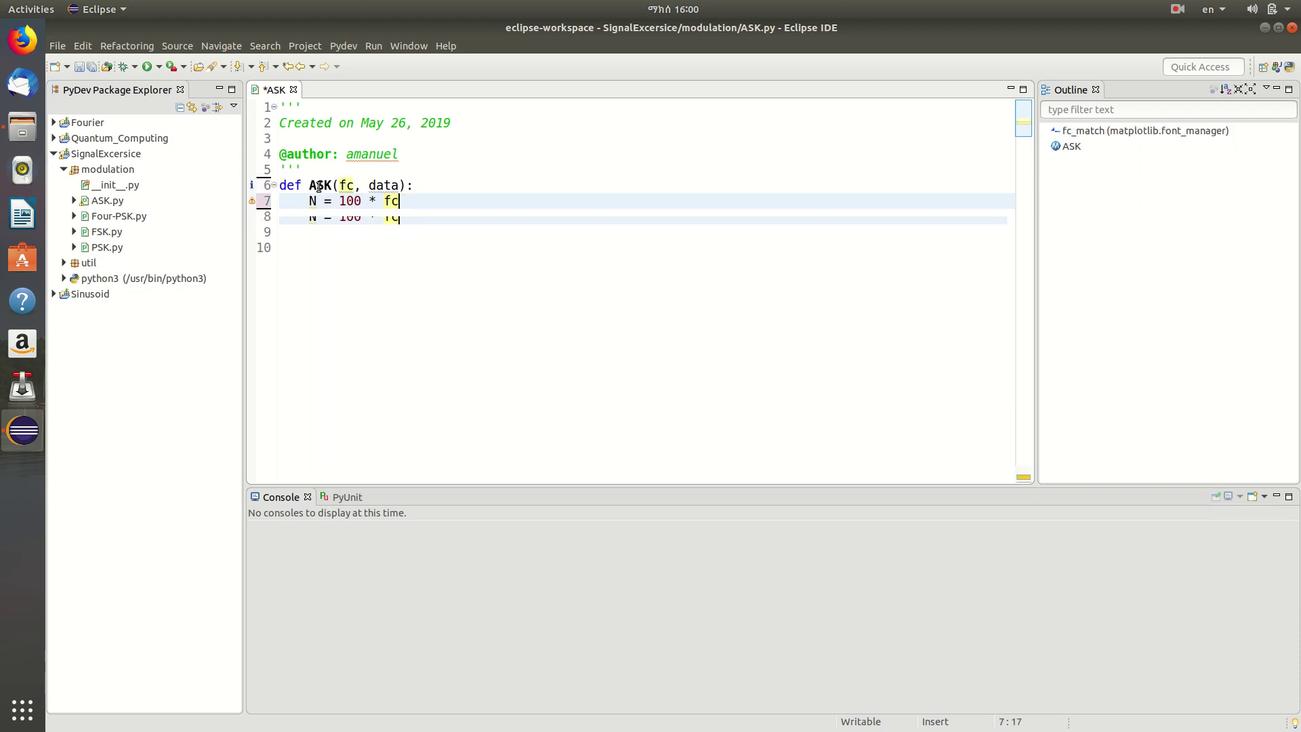
key(Return)
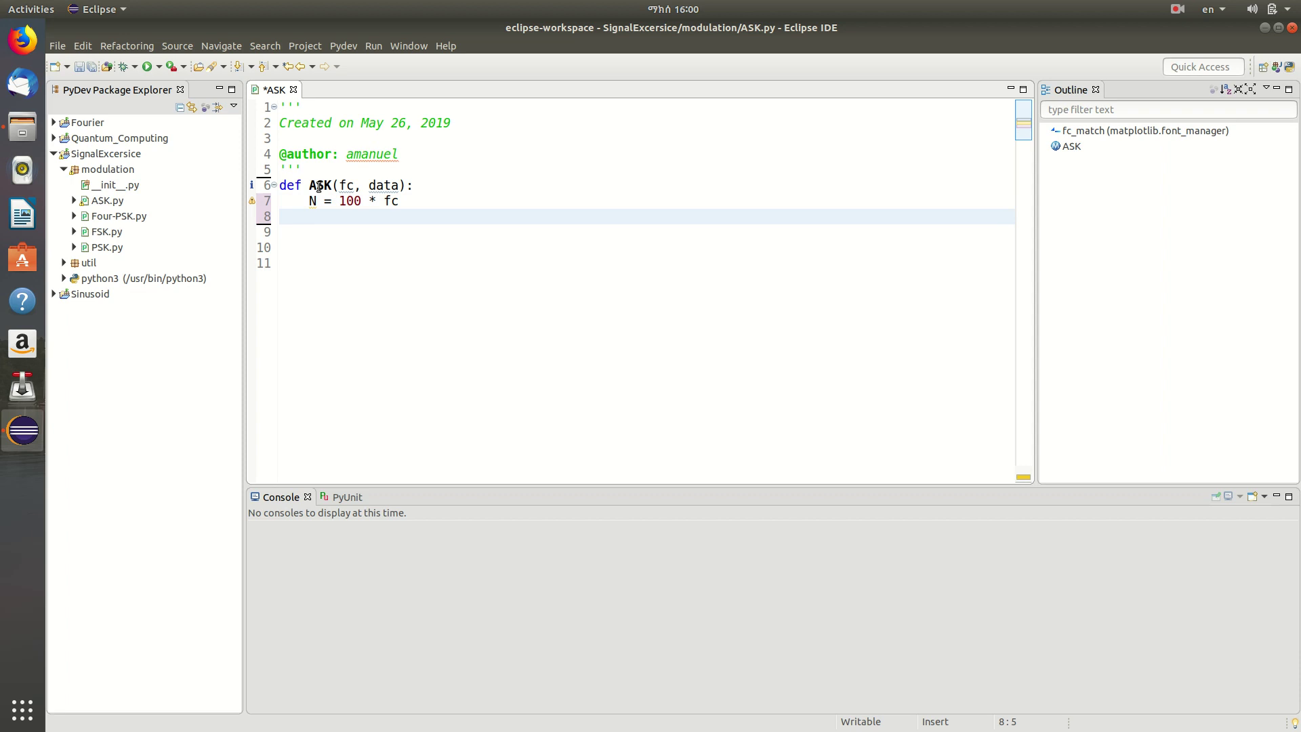
text(tiv = )
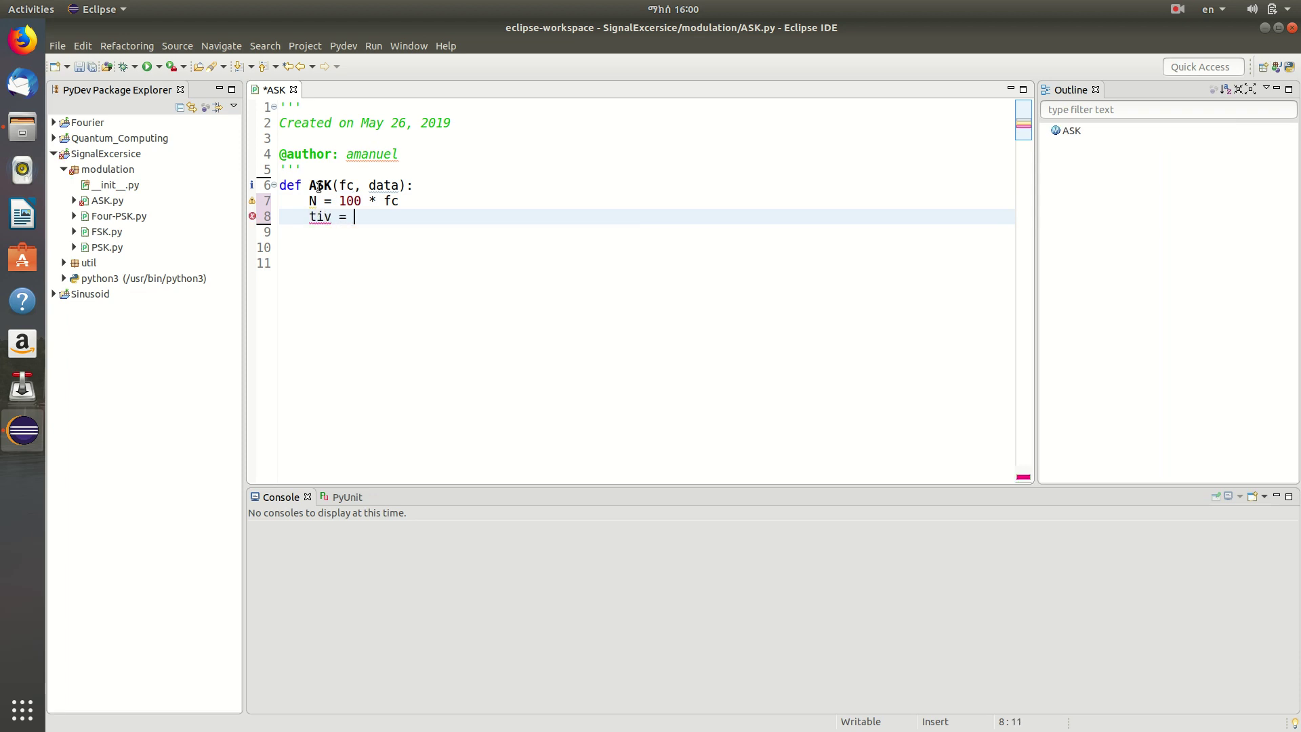
text(1/N)
- Add tiv = 1/N, t = 0 and a while(t < len(data)) loop header to ASK
key(Return)
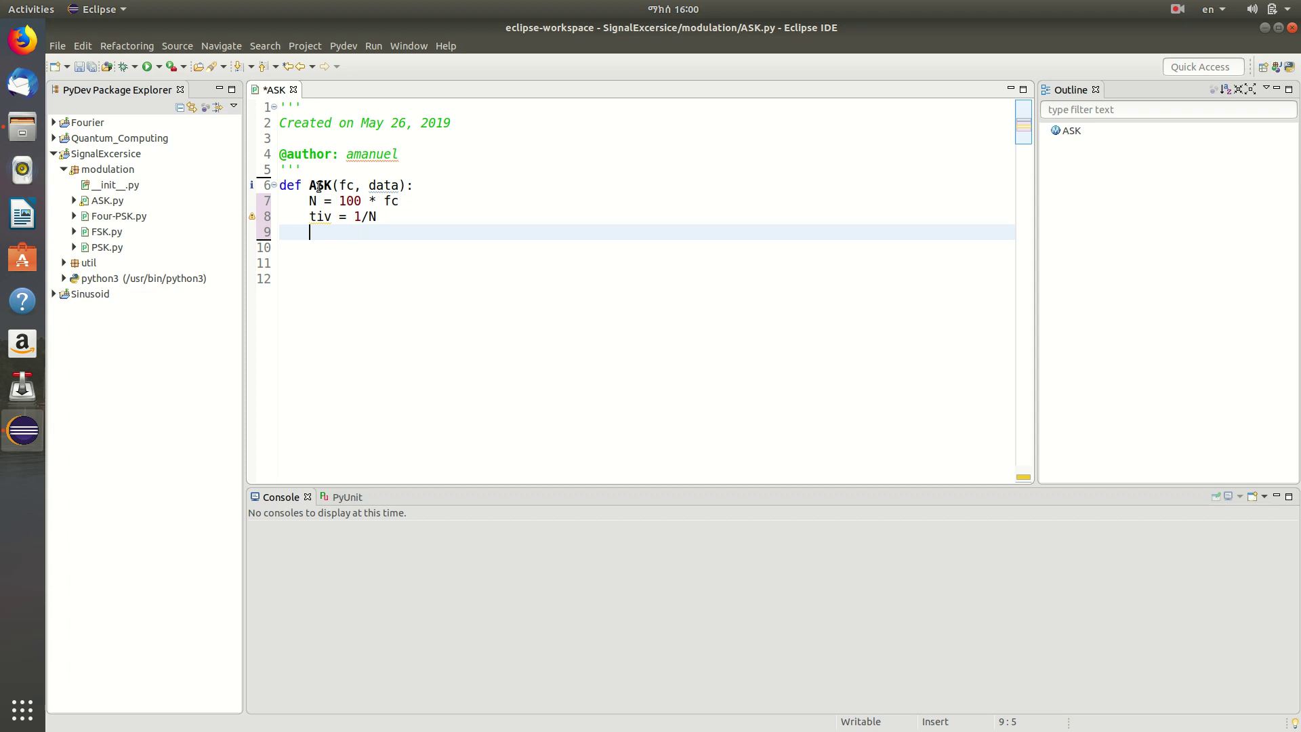
text(t = 9)
key(BackSpace)
text(0)
key(Return)
text(whi)
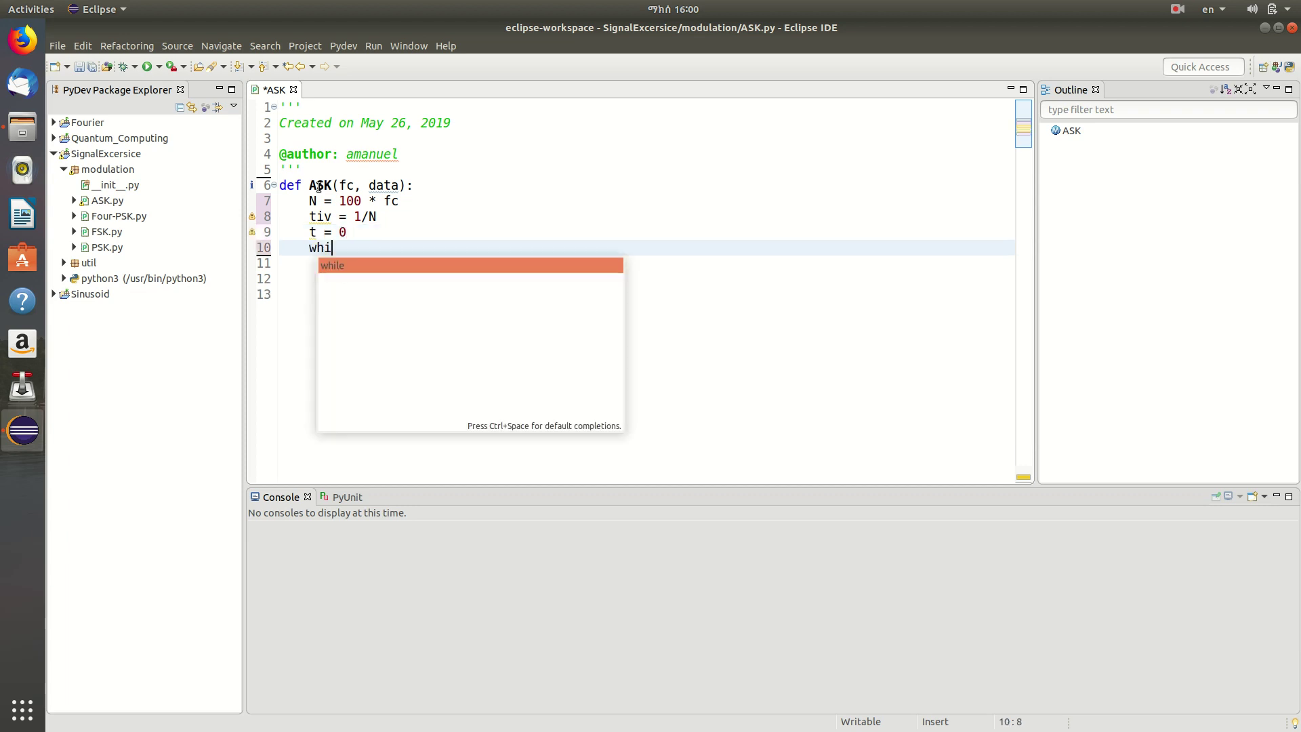
text(le())
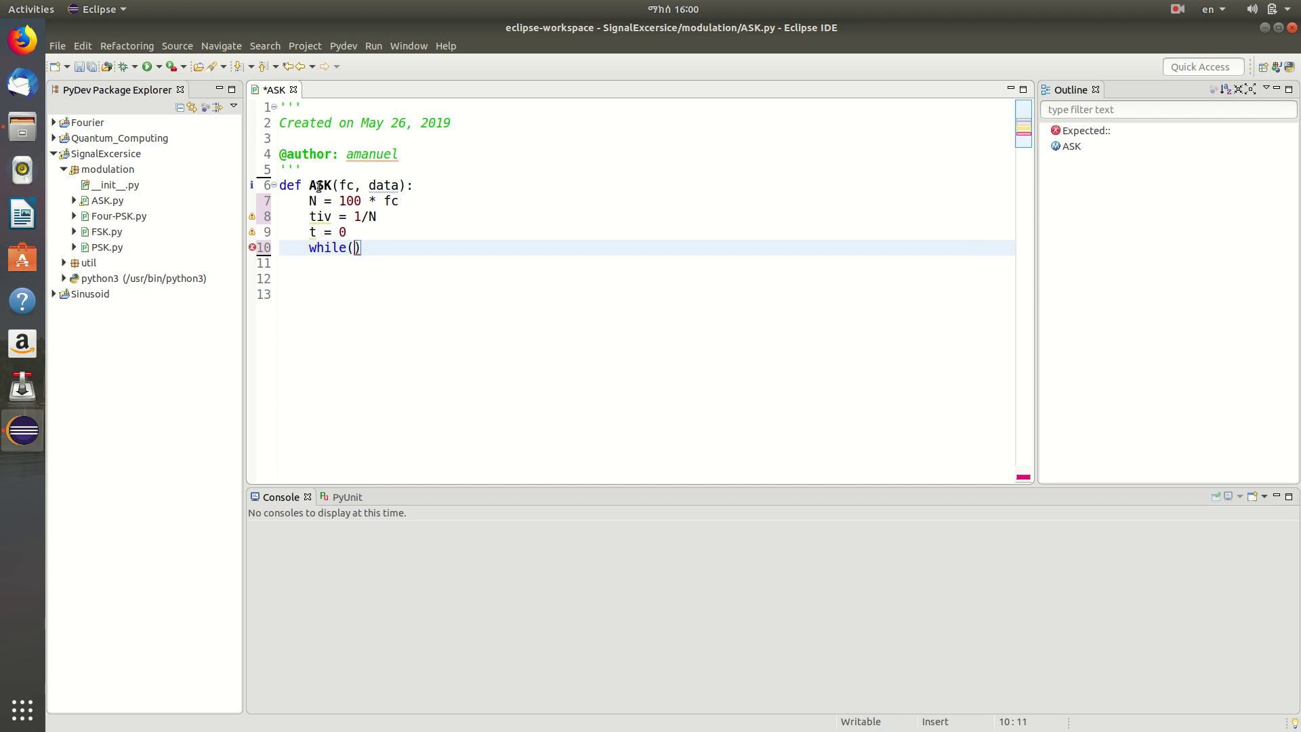
key(Left)
text(t < )
text(len())
key(Left)
text(data))
text():)
key(Return)
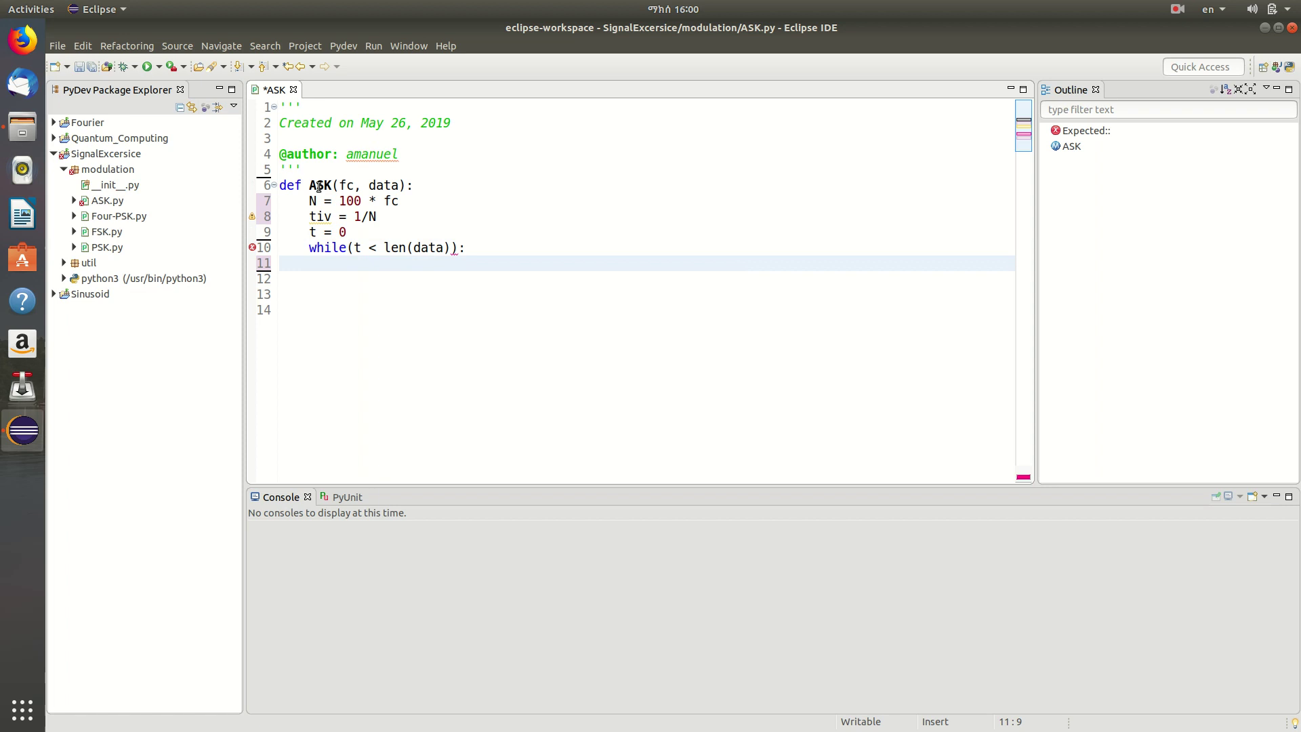
text(d)
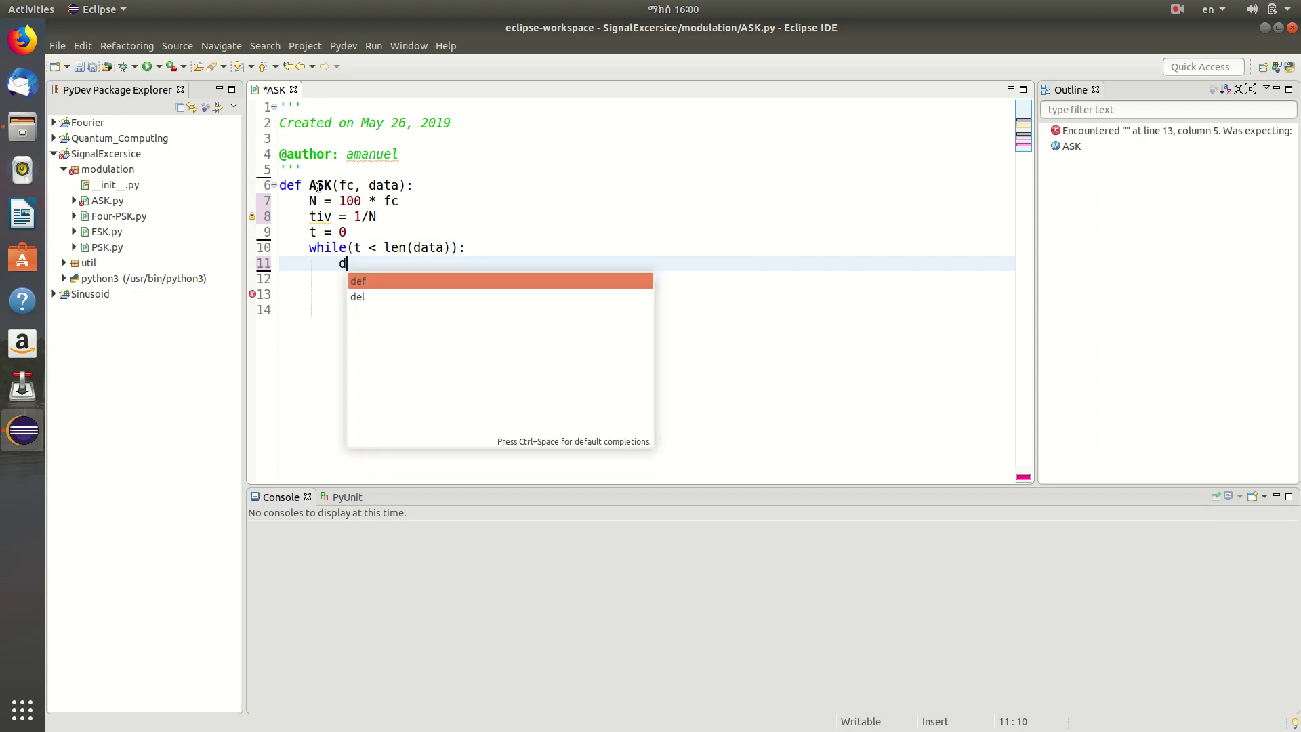
text(ata[)
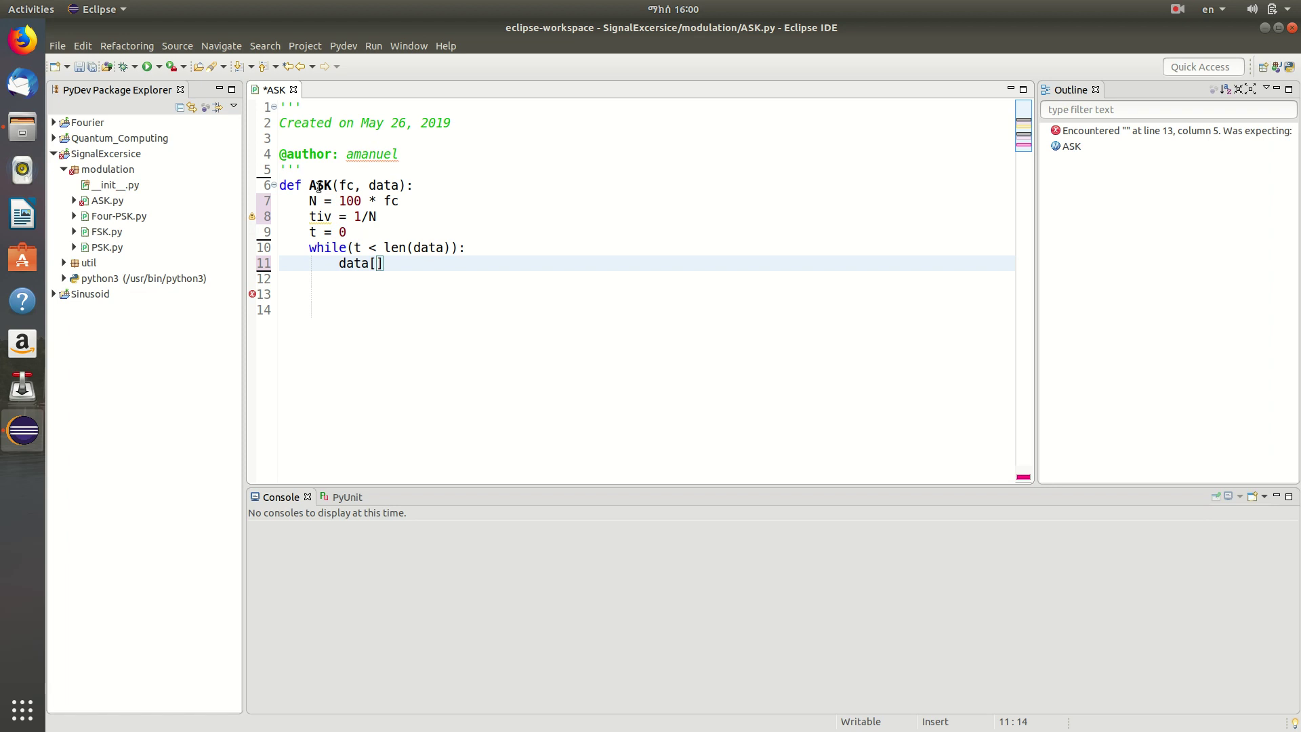
text(int()
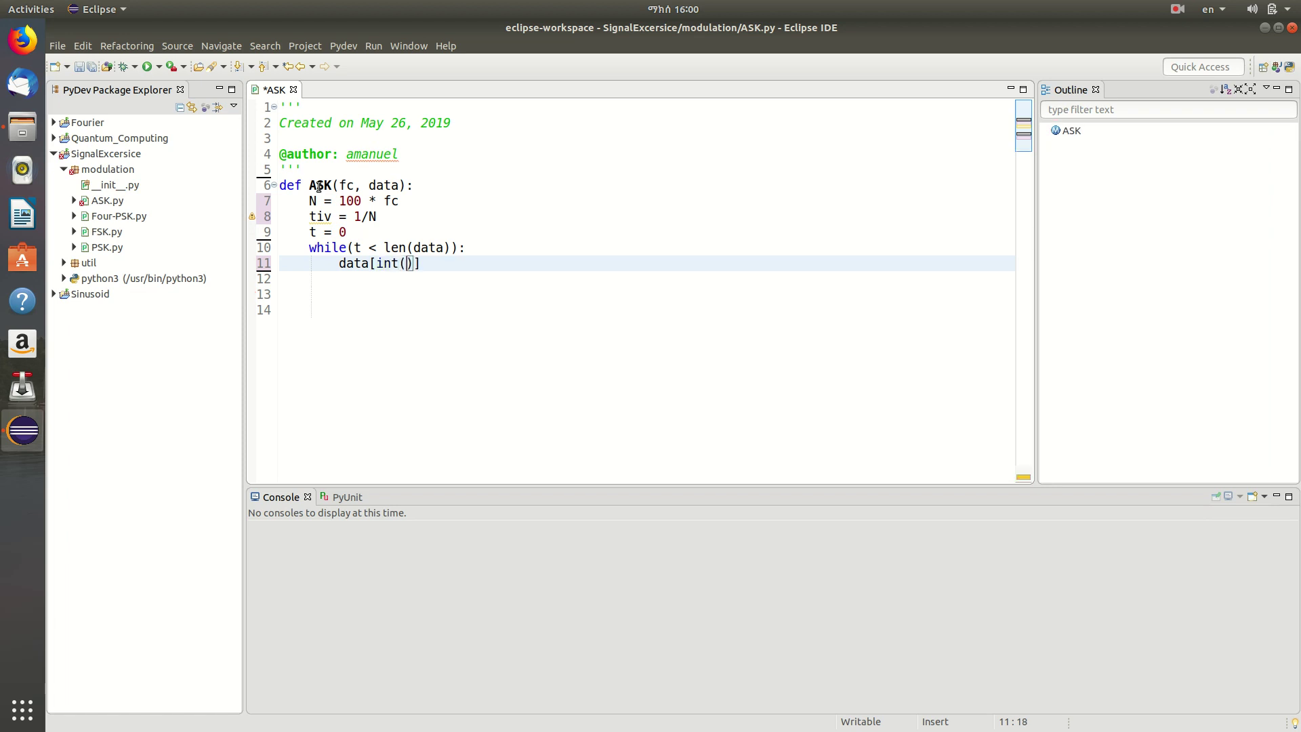
text(t))
text(] )
text(sin)
- Write the sample line data[int(t)] * sin(2 * pi * fc * t), importing sin and pi from math
key(Return)
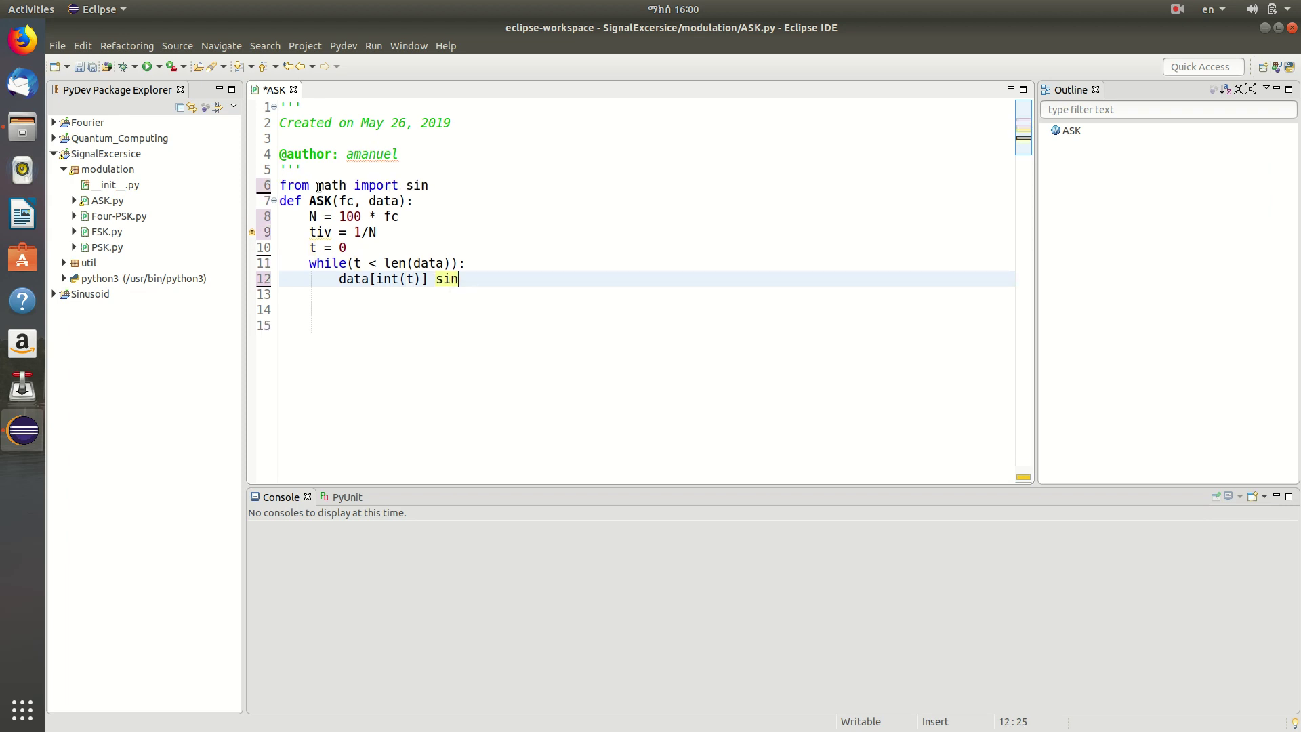
text(()
text(2 * )
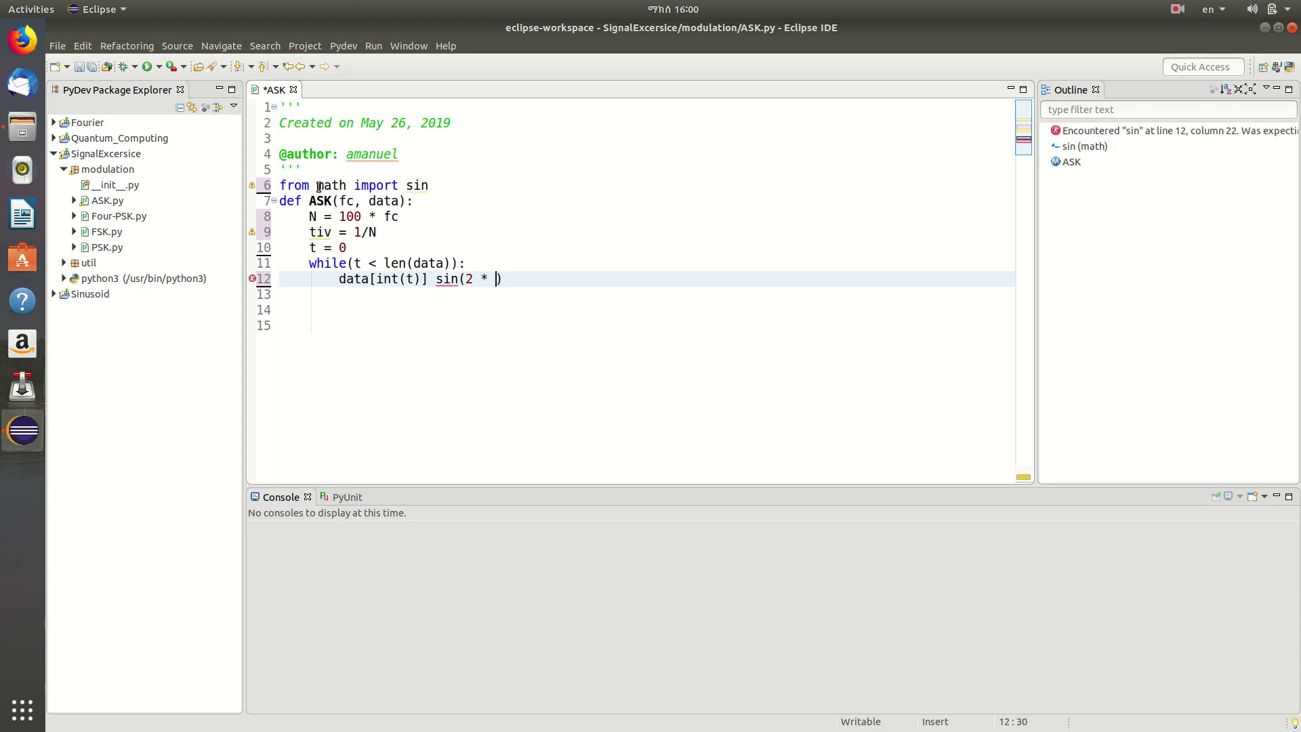
text(pi)
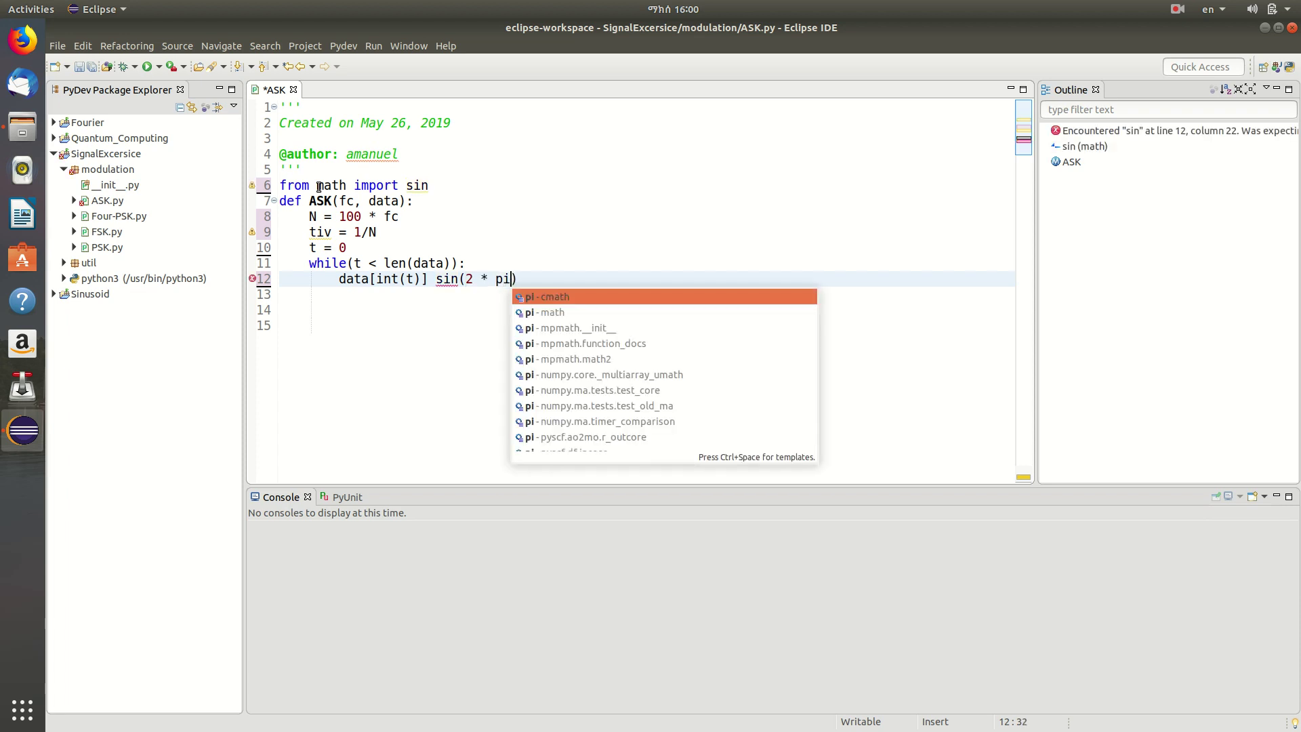
key(Down)
key(Return)
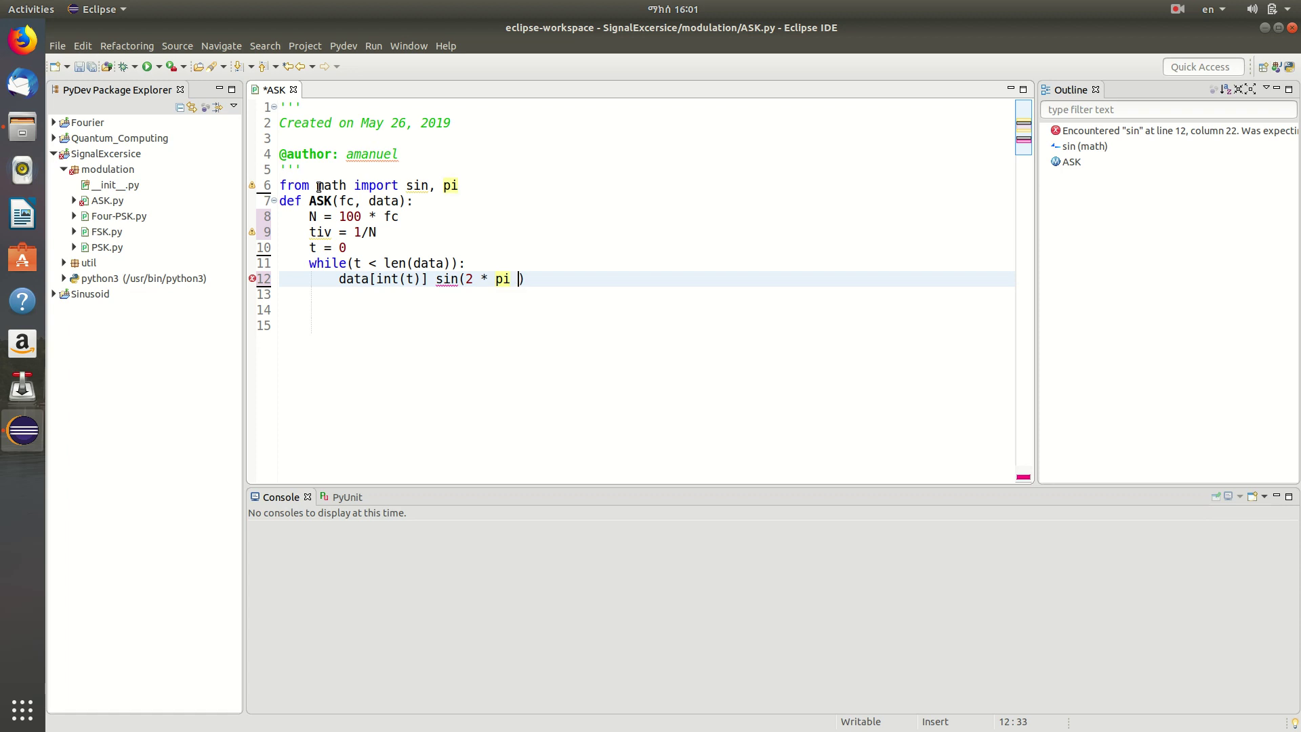
text(* fc )
text(*)
text( t)
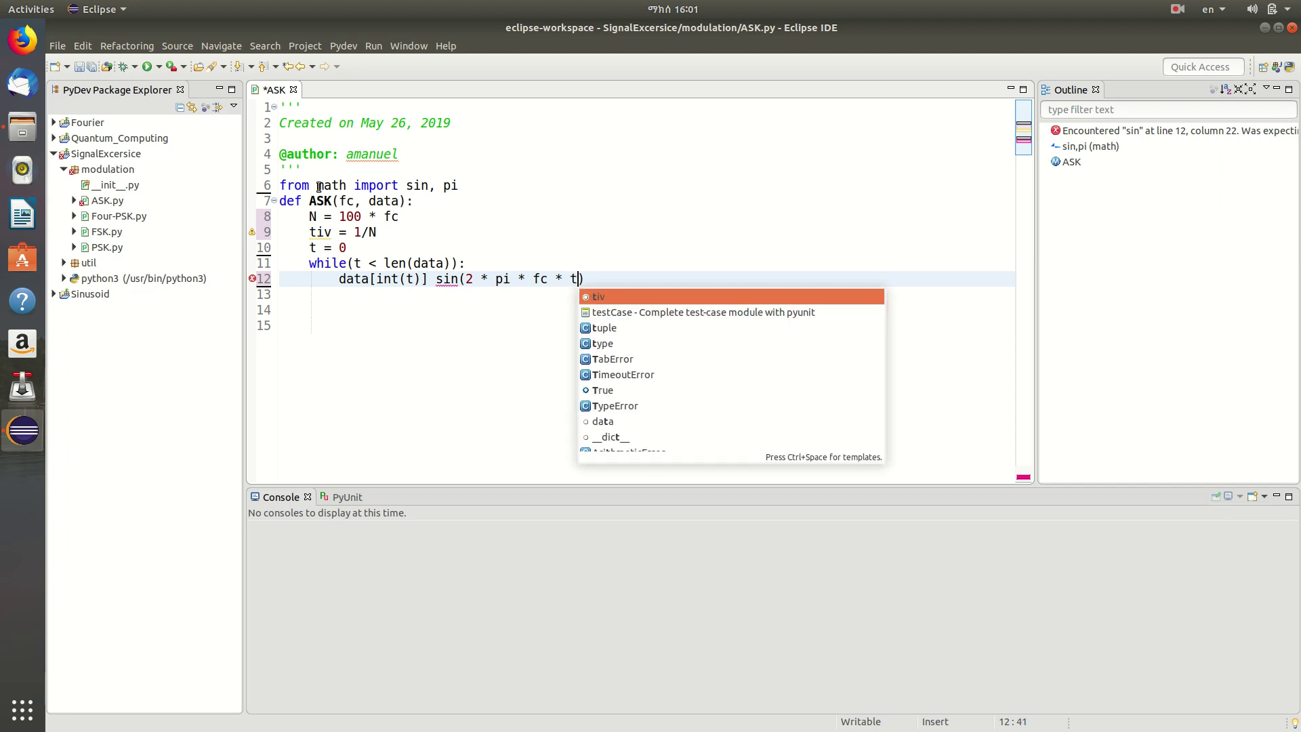
key(Escape)
key(Down)
key(Left)
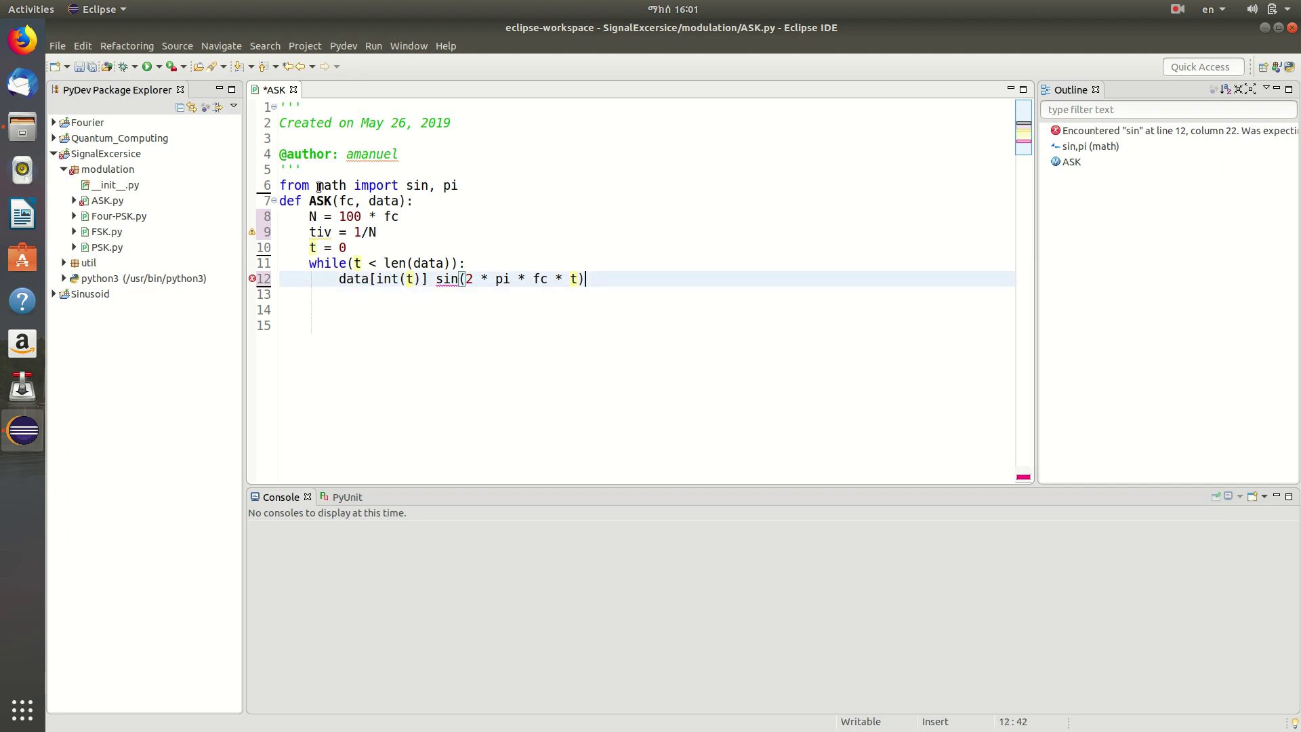
key(Left)
key(Left)
key(Left)
key(Left)
key(Left)
key(Left)
key(Left)
key(Left)
key(Left)
key(Left)
text(*)
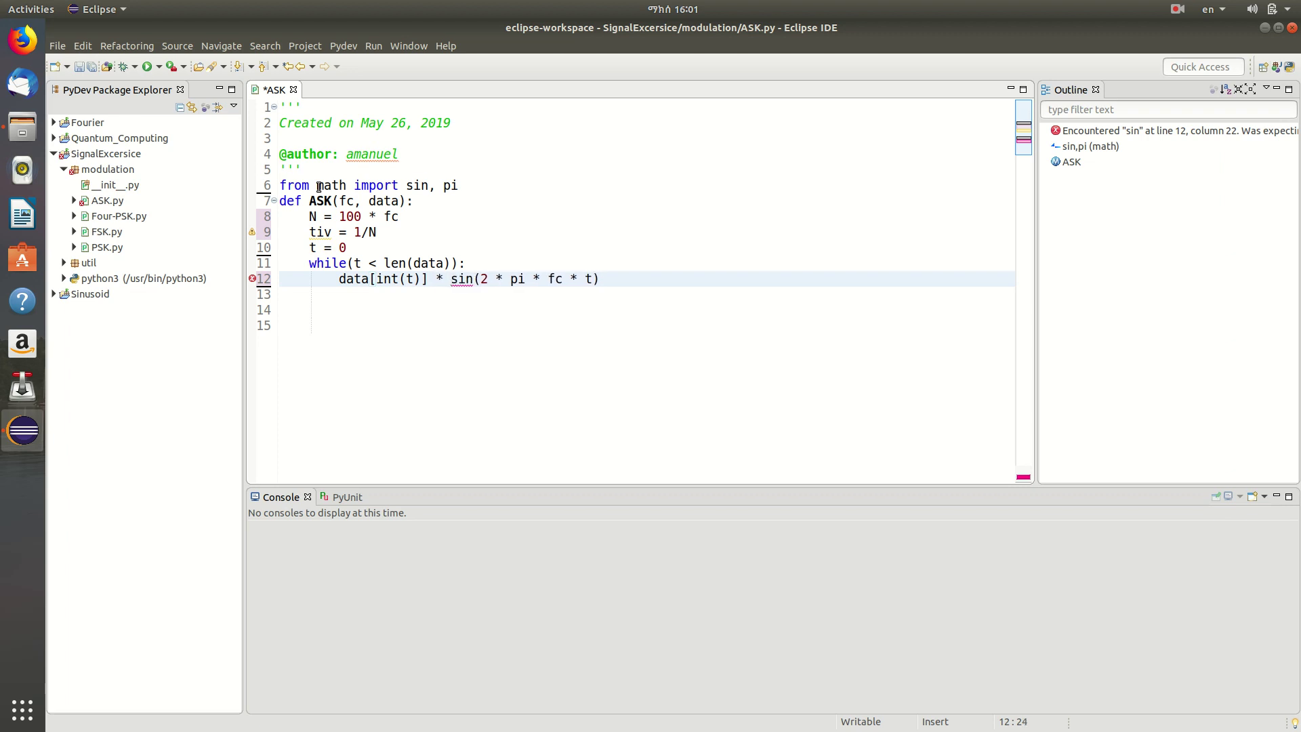
- Add t = t + tiv inside the loop and auto-format the file
click(601, 264)
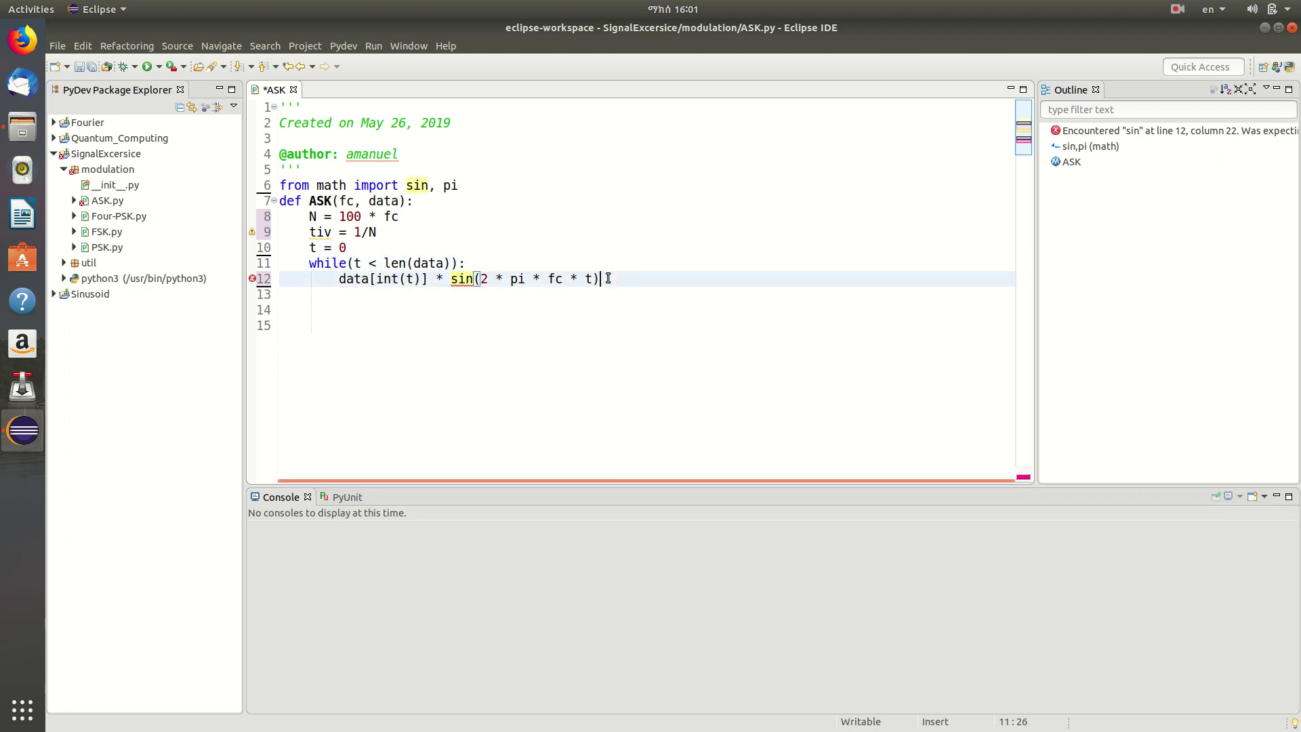
key(Return)
text(t )
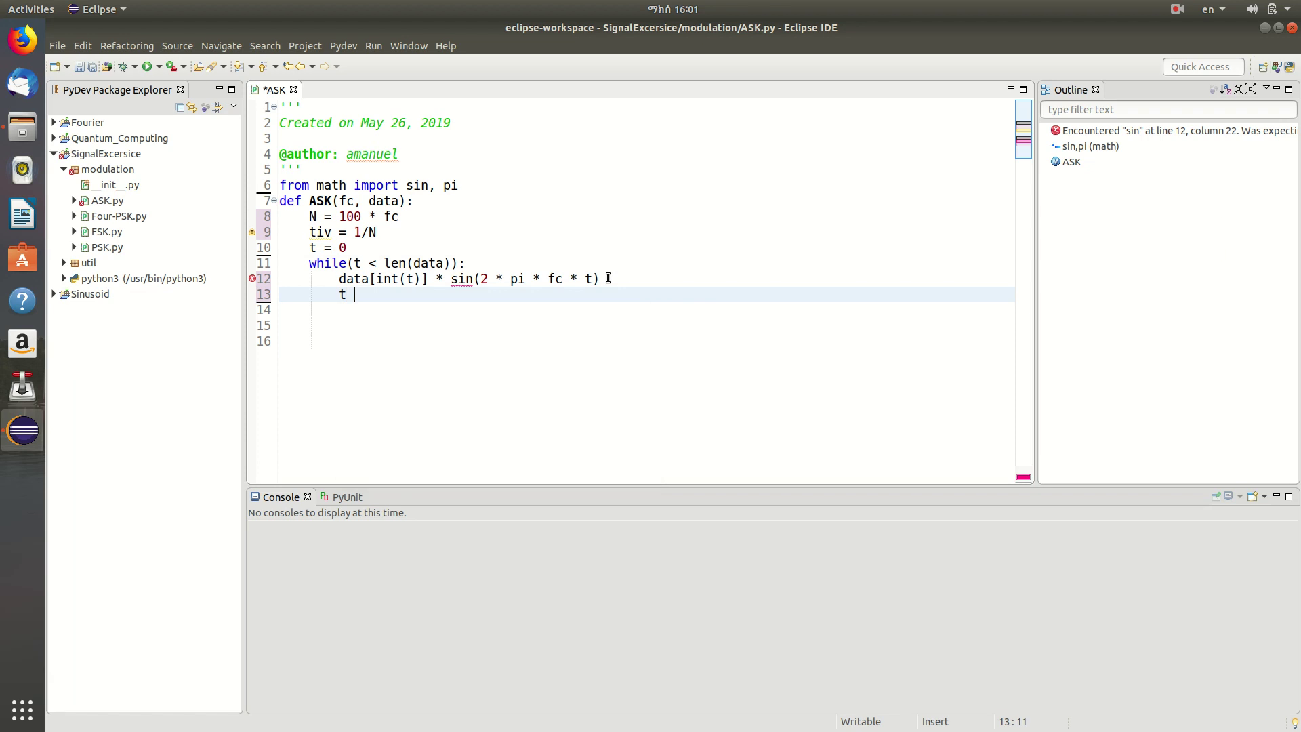
text(= t + )
text(tiv)
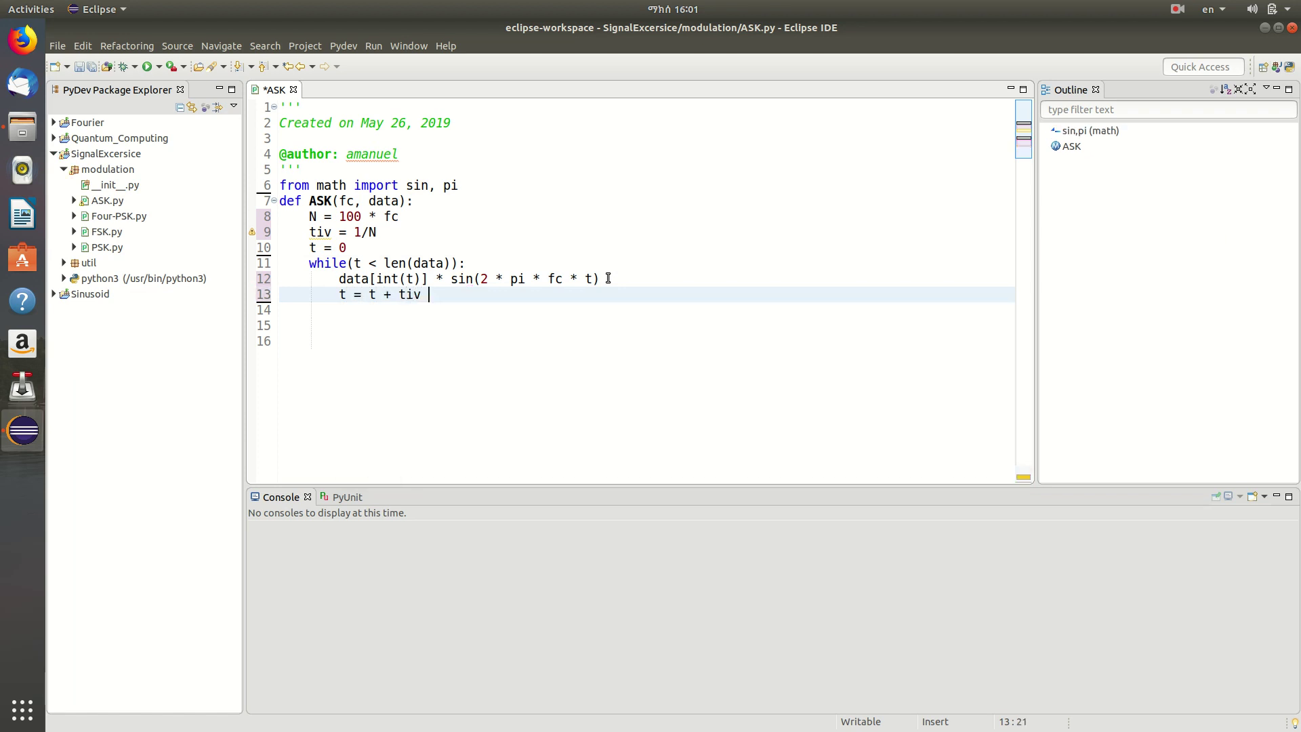
key(BackSpace)
key(ctrl+shift+f)
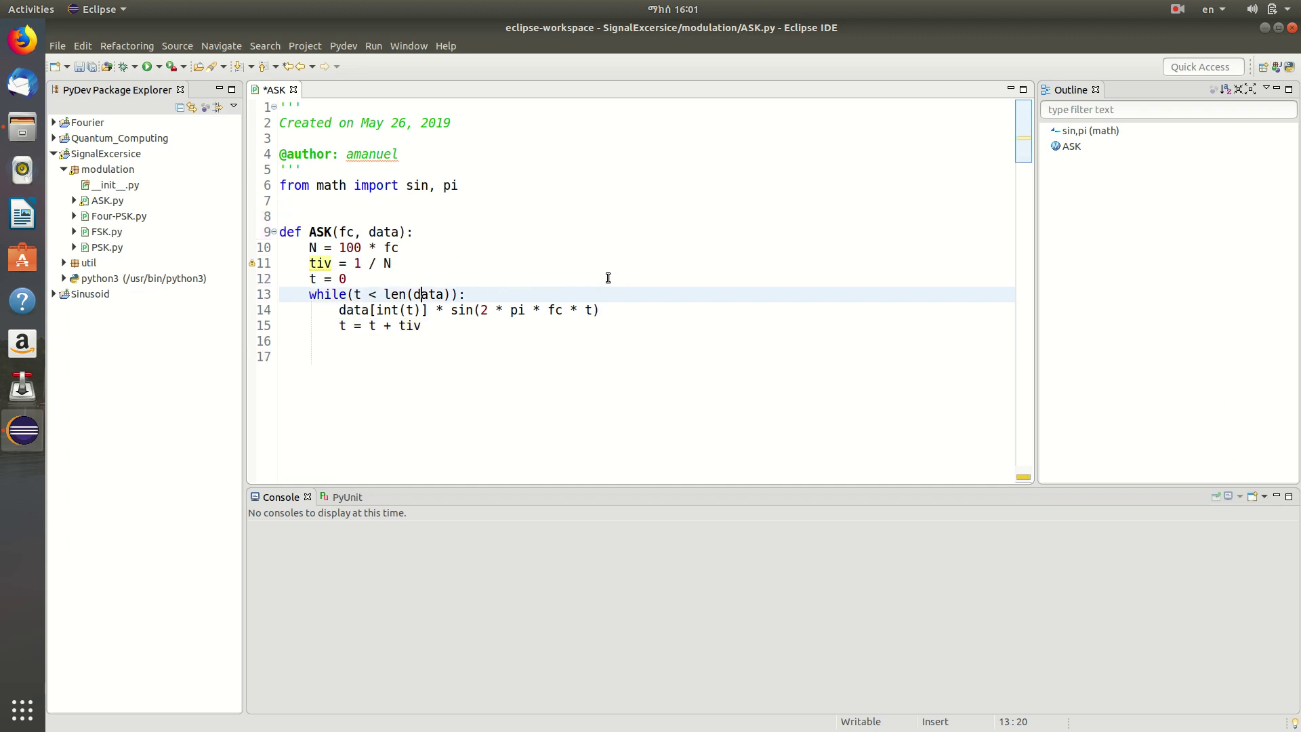
click(454, 326)
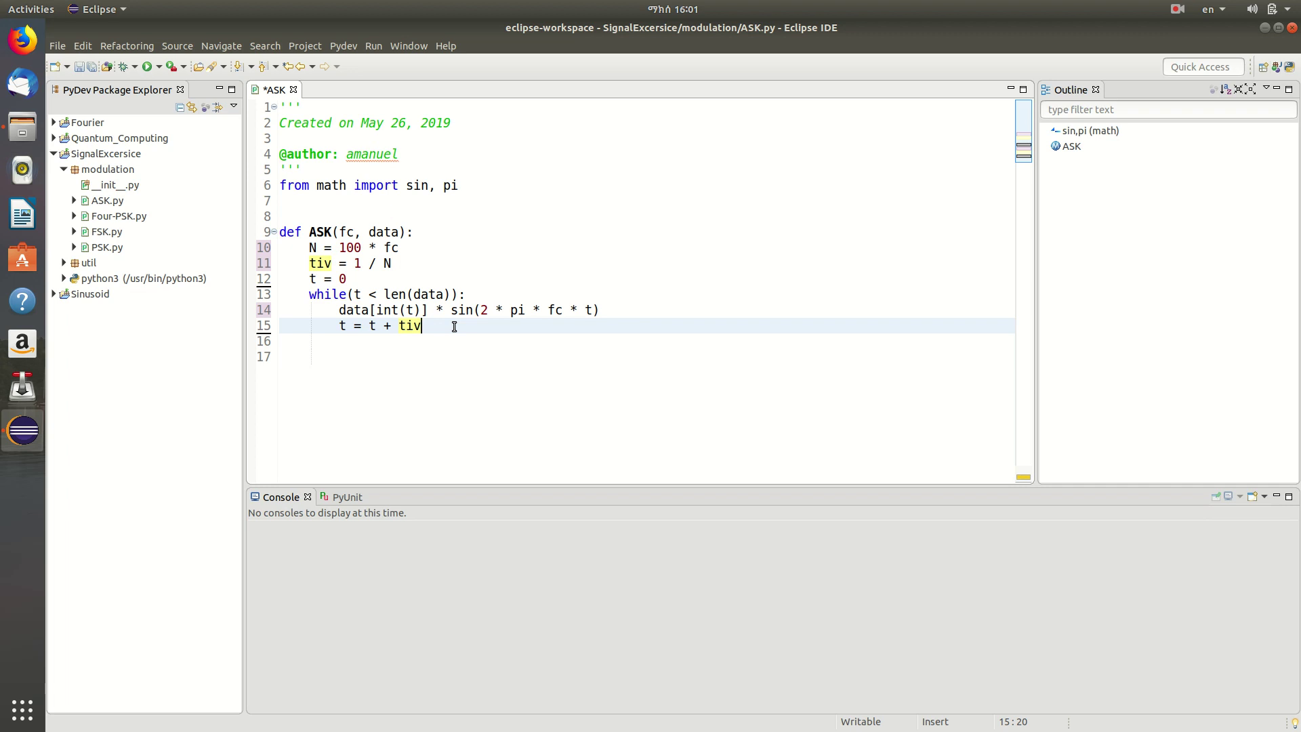
click(346, 343)
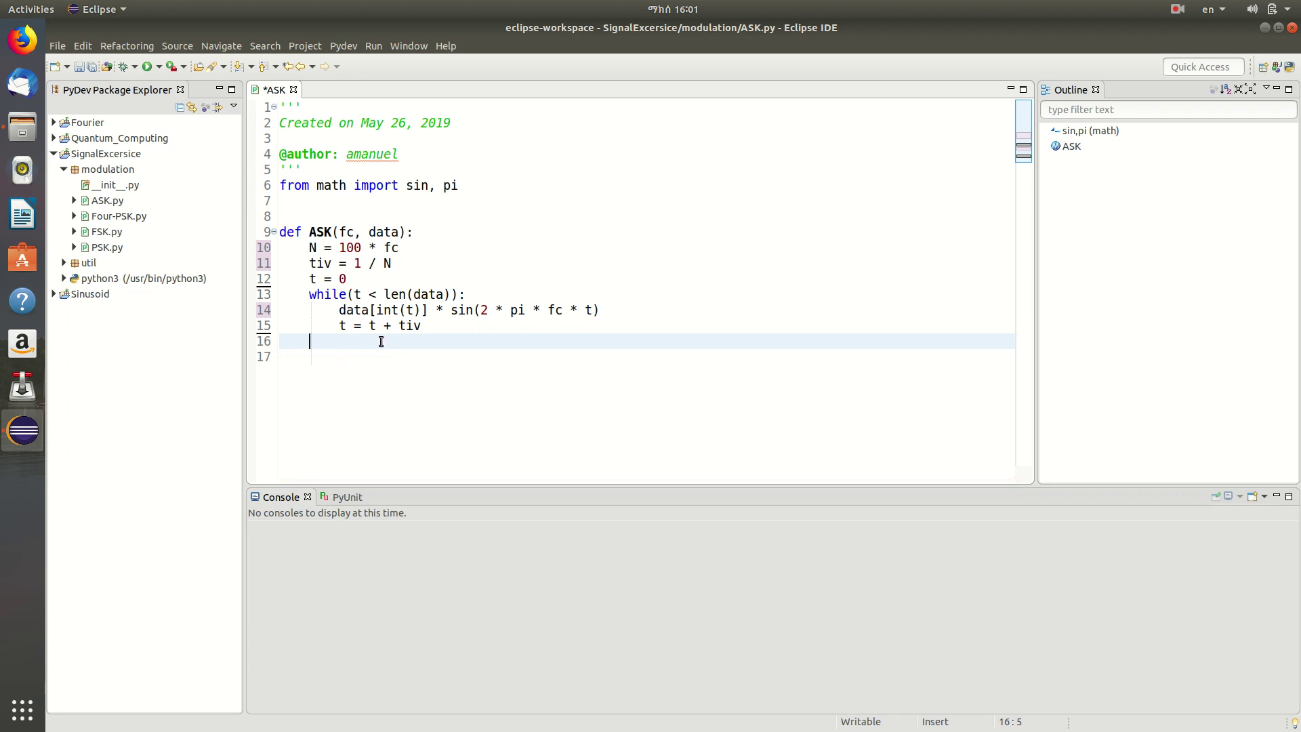
- Add return s after the loop, s = [] after t = 0, and make the sample line s = s + [...]
click(465, 326)
key(Return)
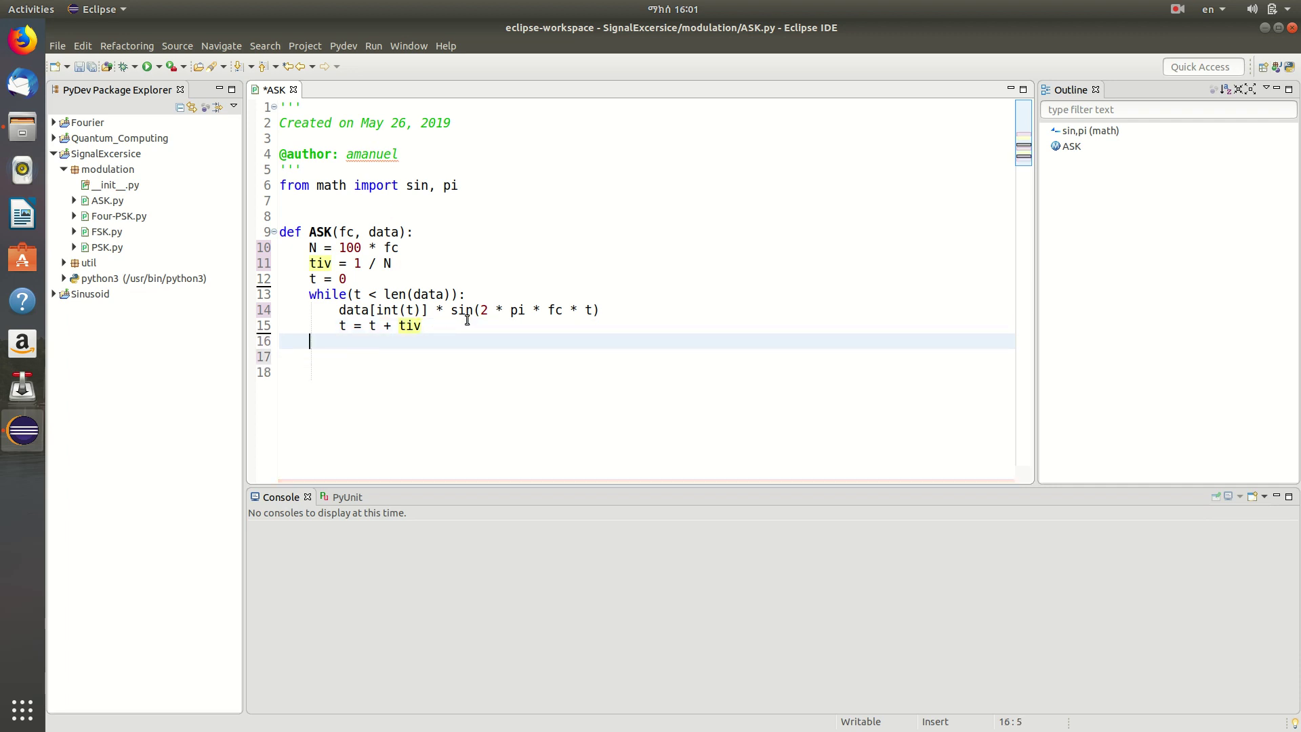
key(BackSpace)
text(return )
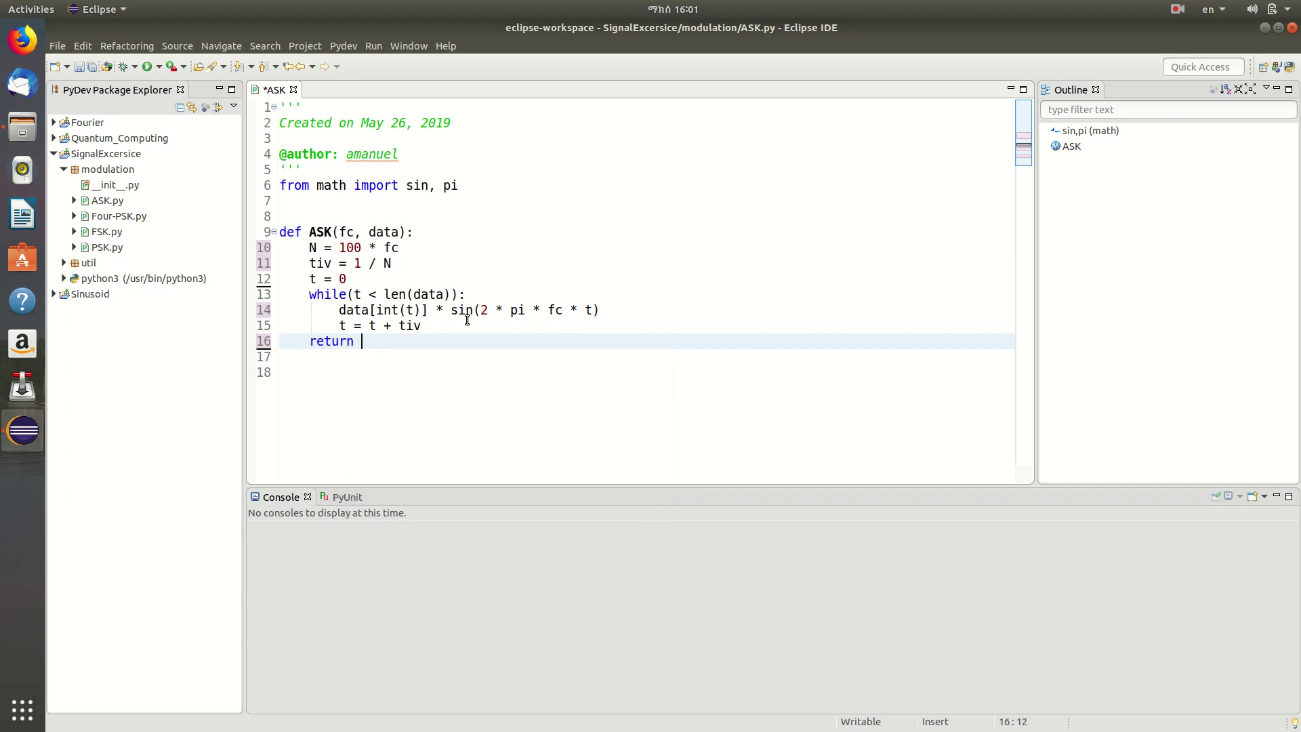
text(s)
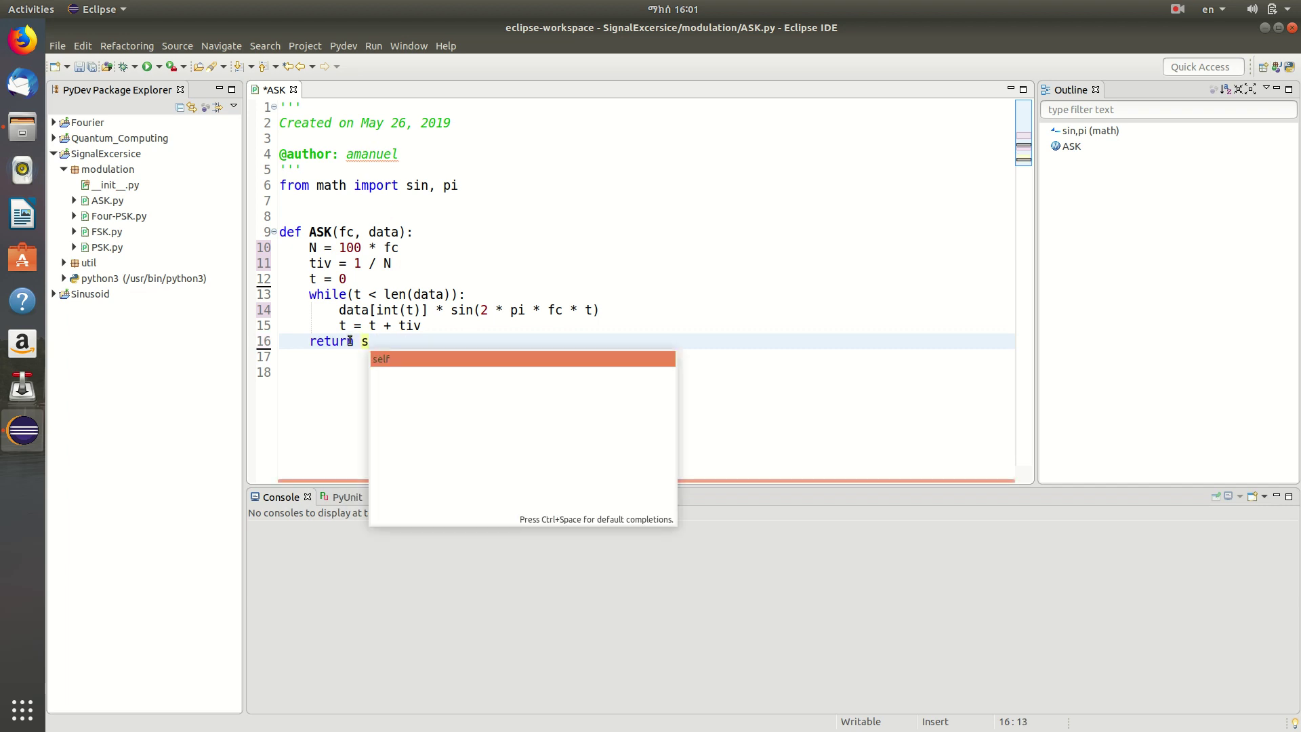
click(363, 275)
key(Return)
text(s )
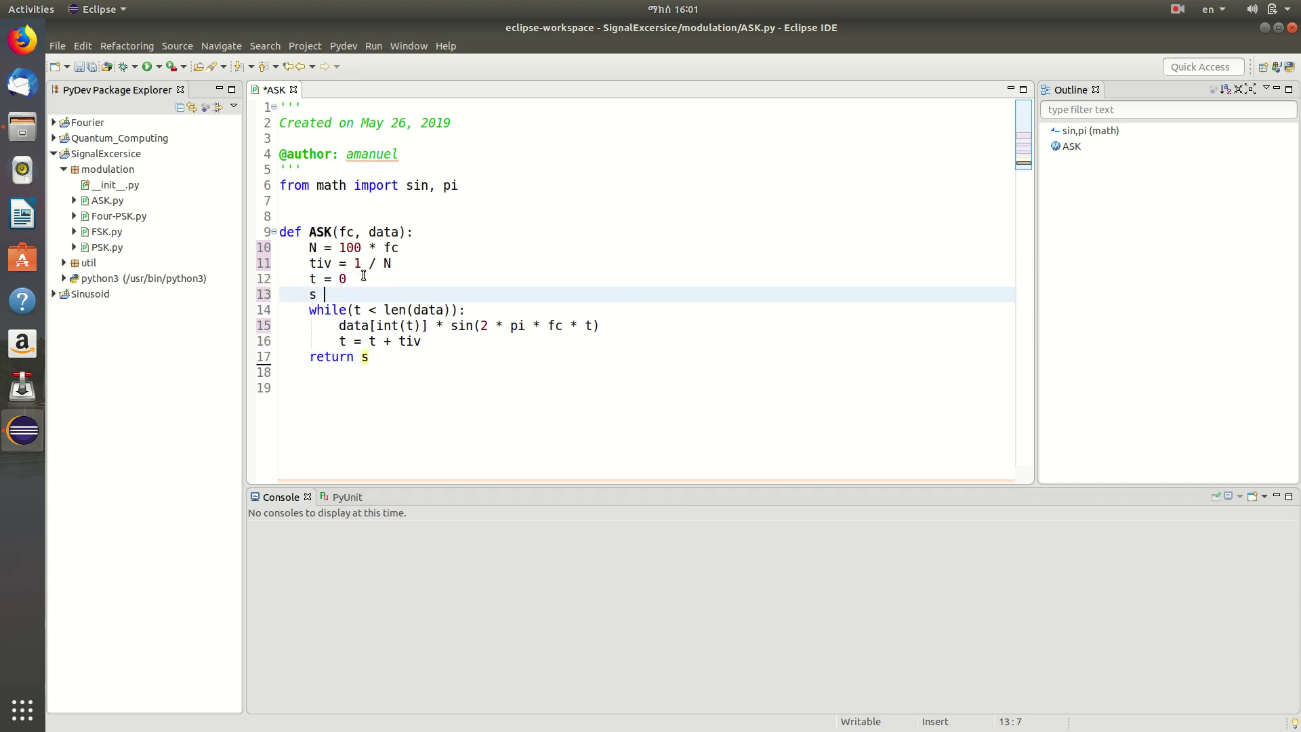
text(= [])
key(Down)
key(Down)
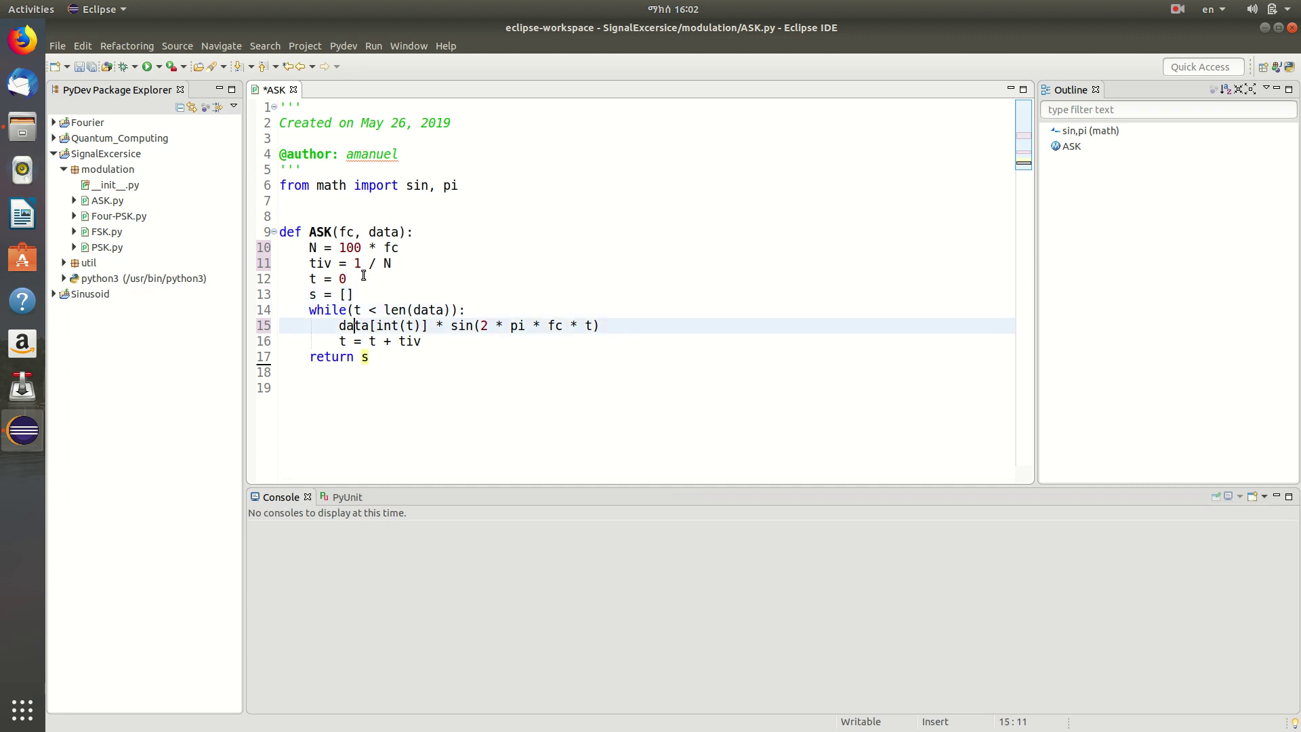
key(Home)
text(s = )
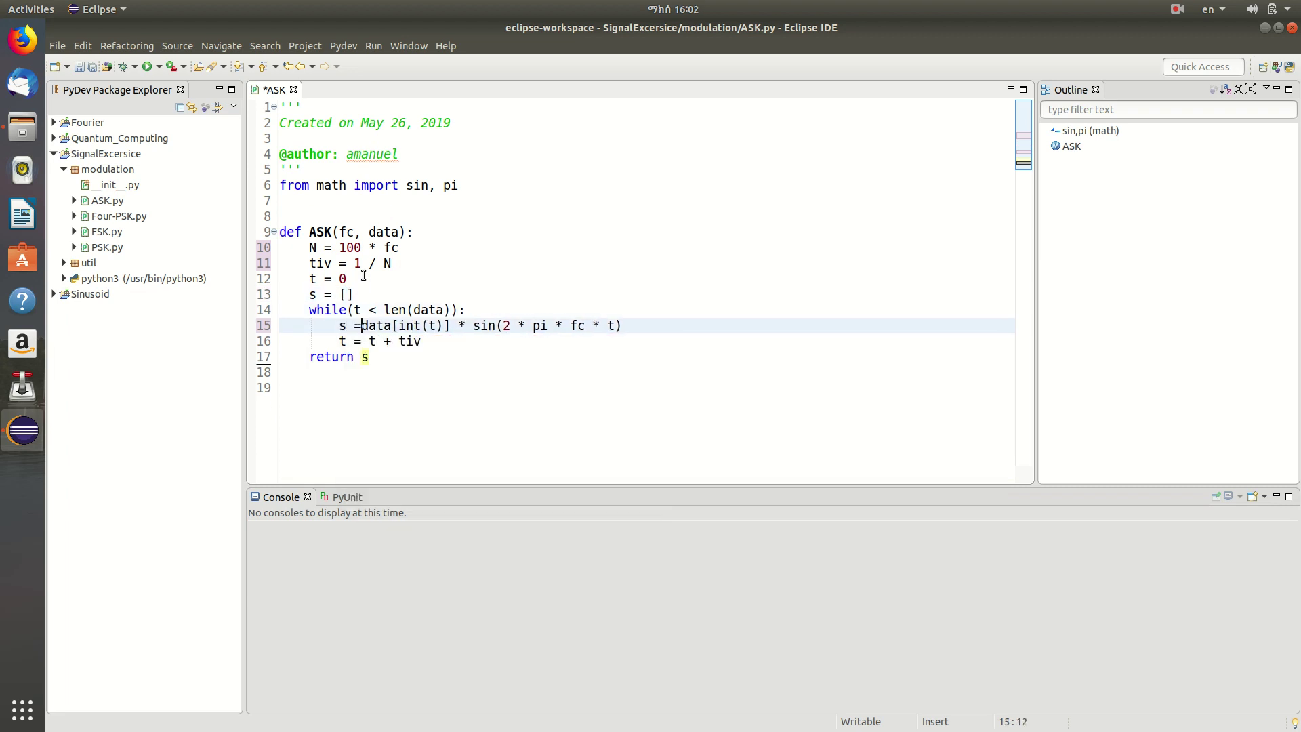
text(s + )
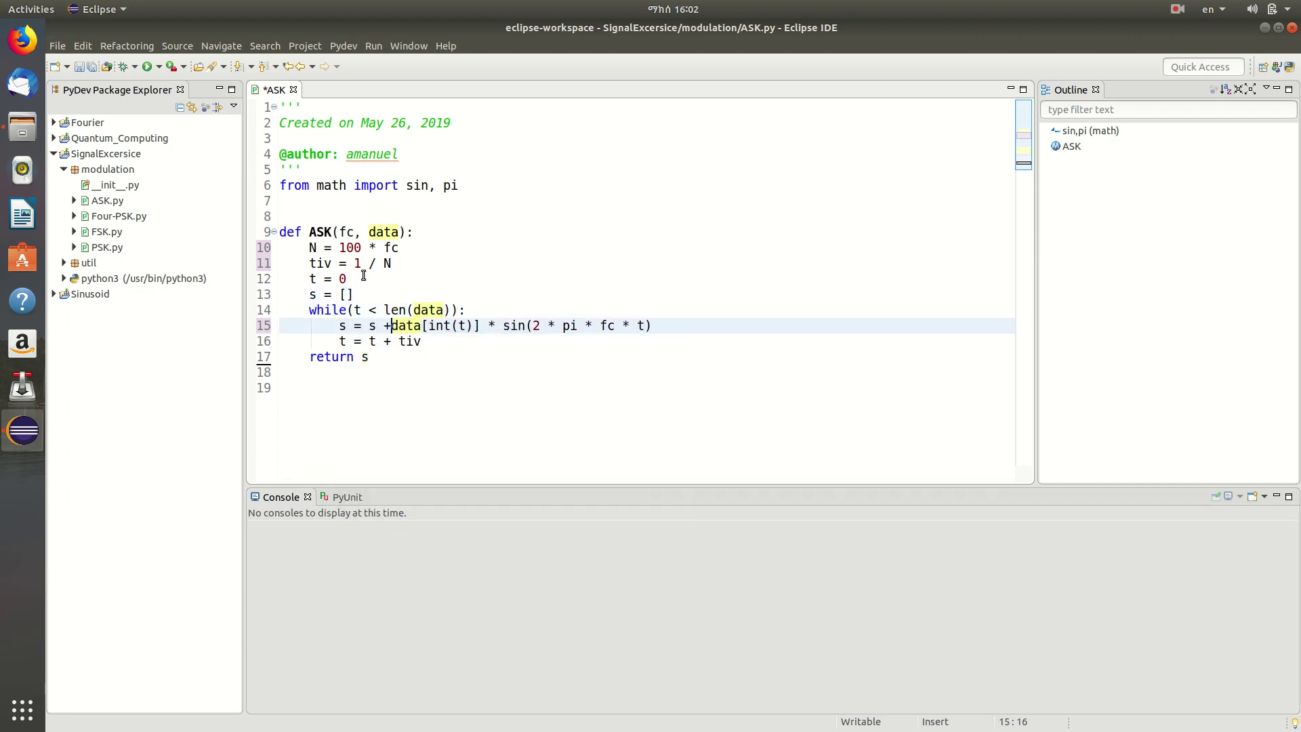
text([)
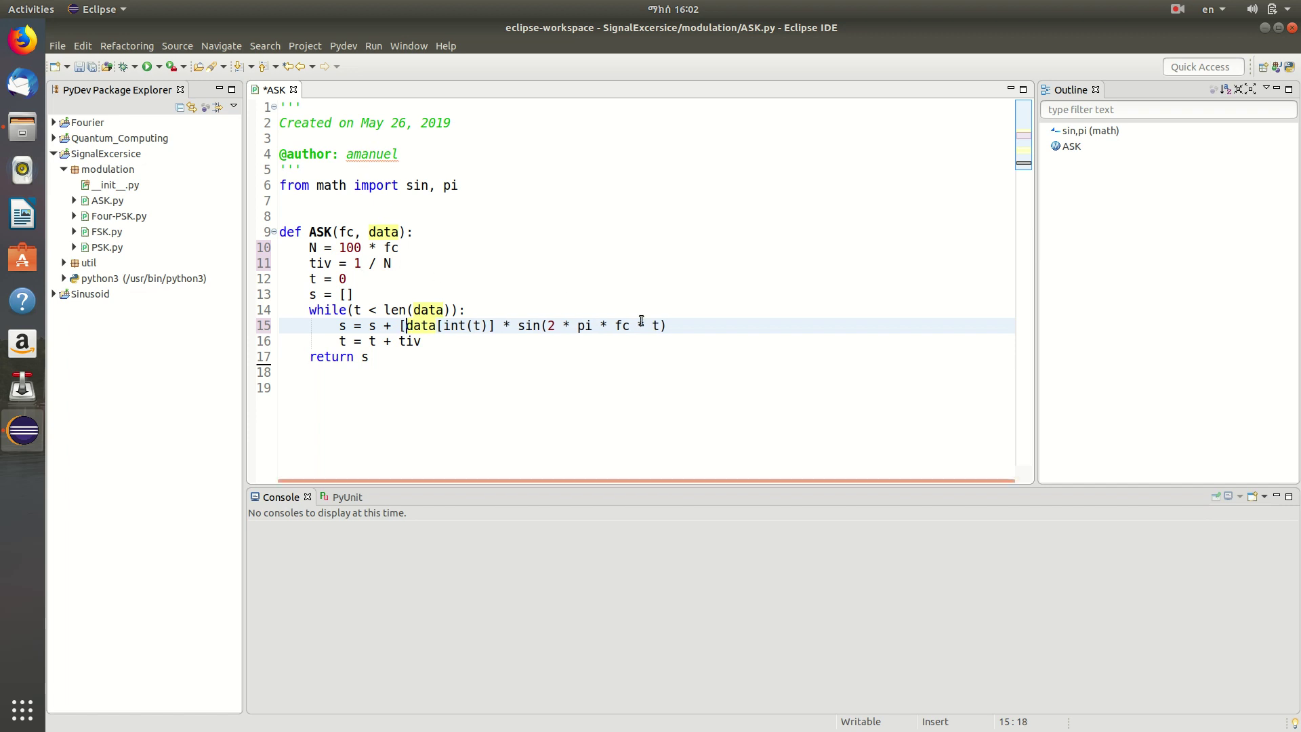
click(676, 326)
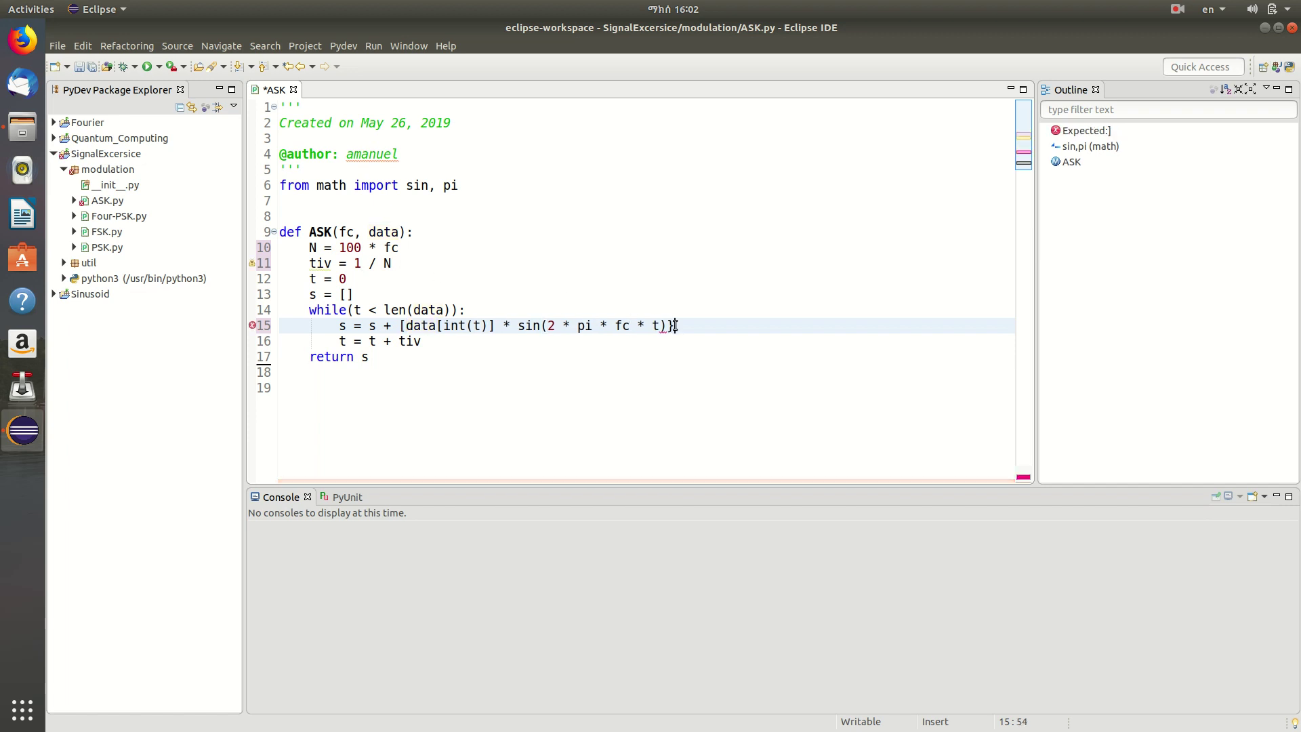
text(])
- Add import matplotlib.pyplot as plt below the ASK function
click(399, 380)
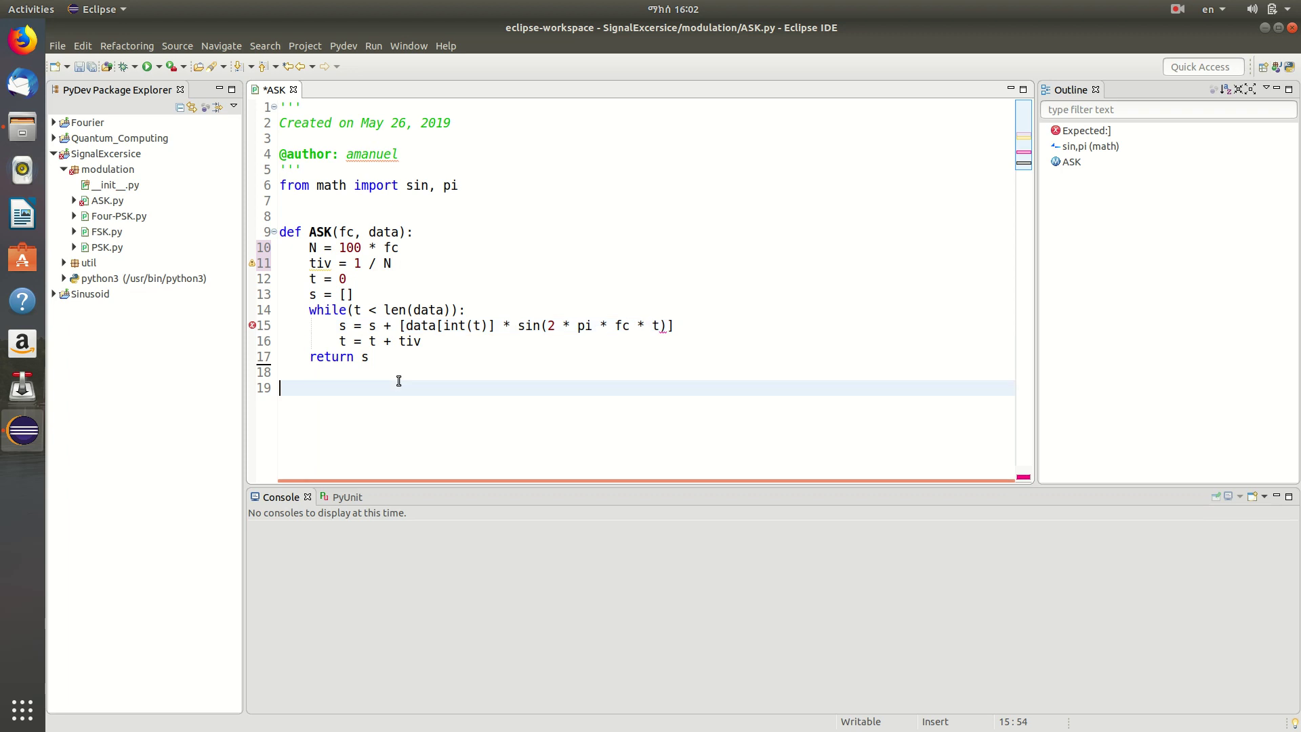
text(import m)
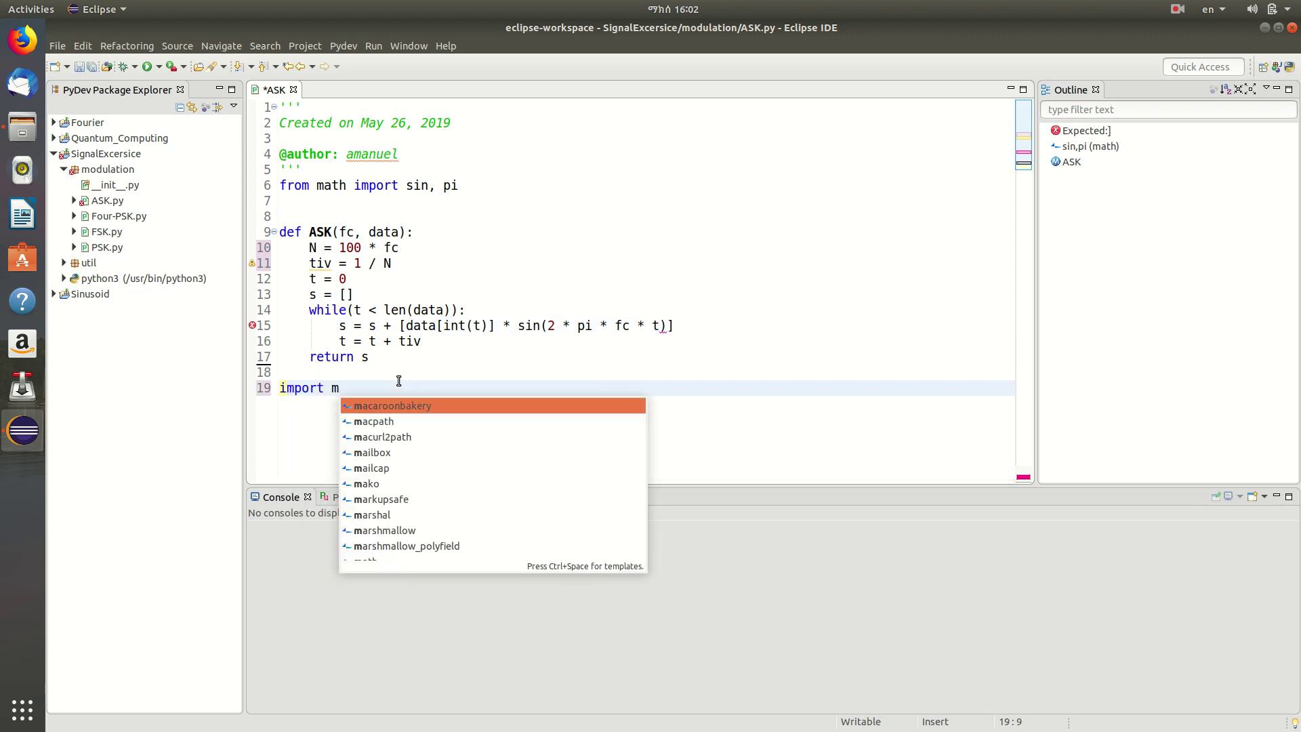
text(at)
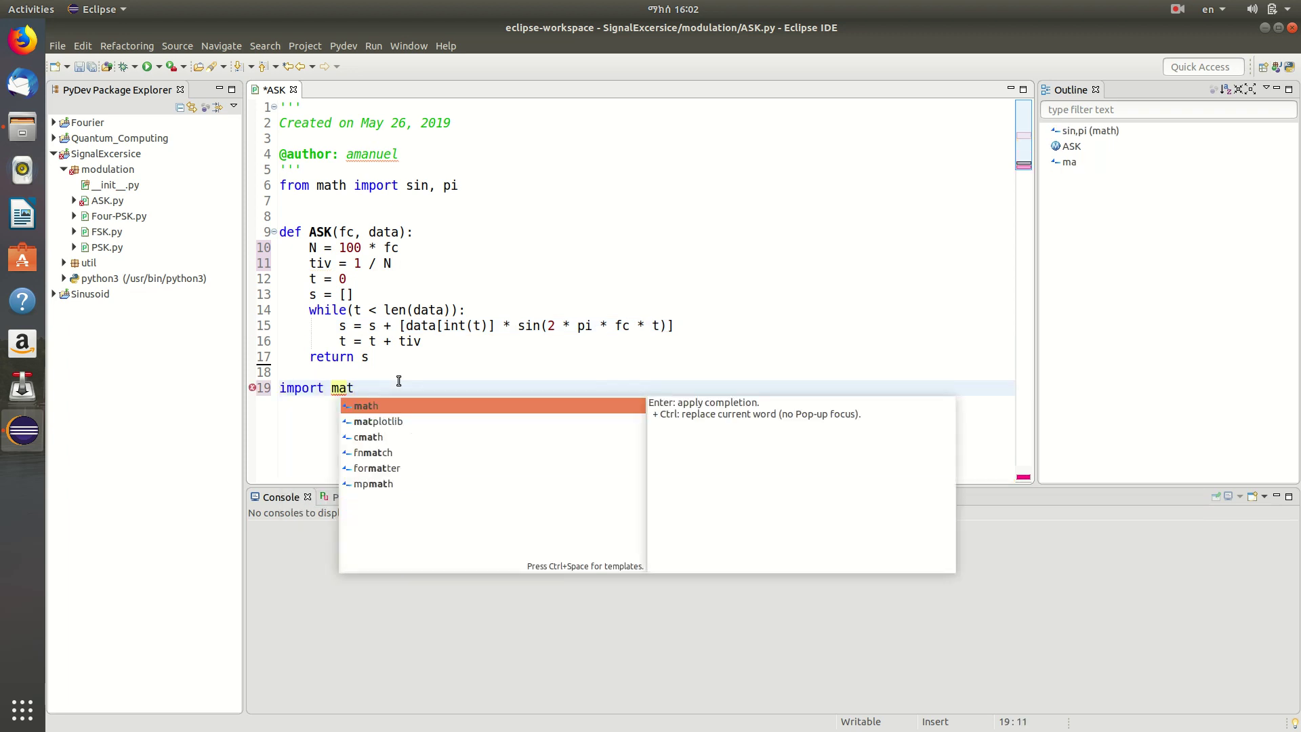
text(plotlib.p)
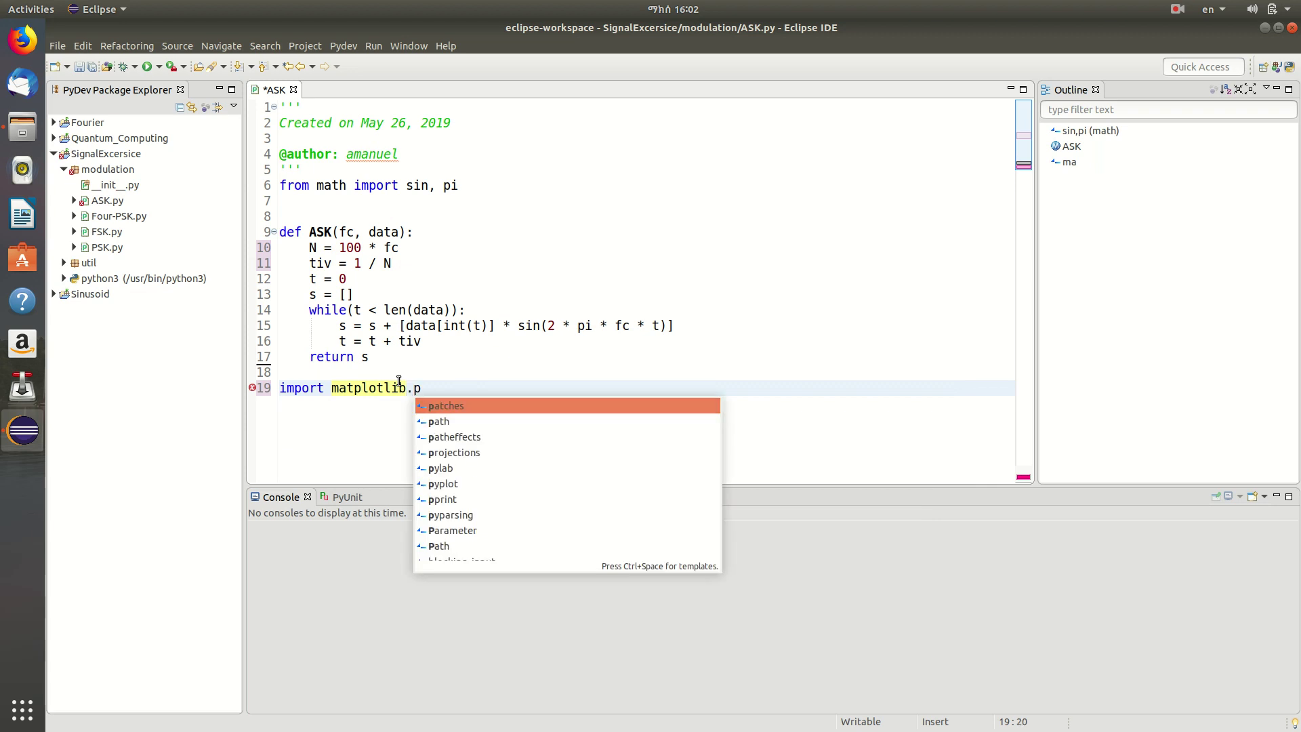
key(Down)
key(Down)
key(Down)
key(Down)
key(Down)
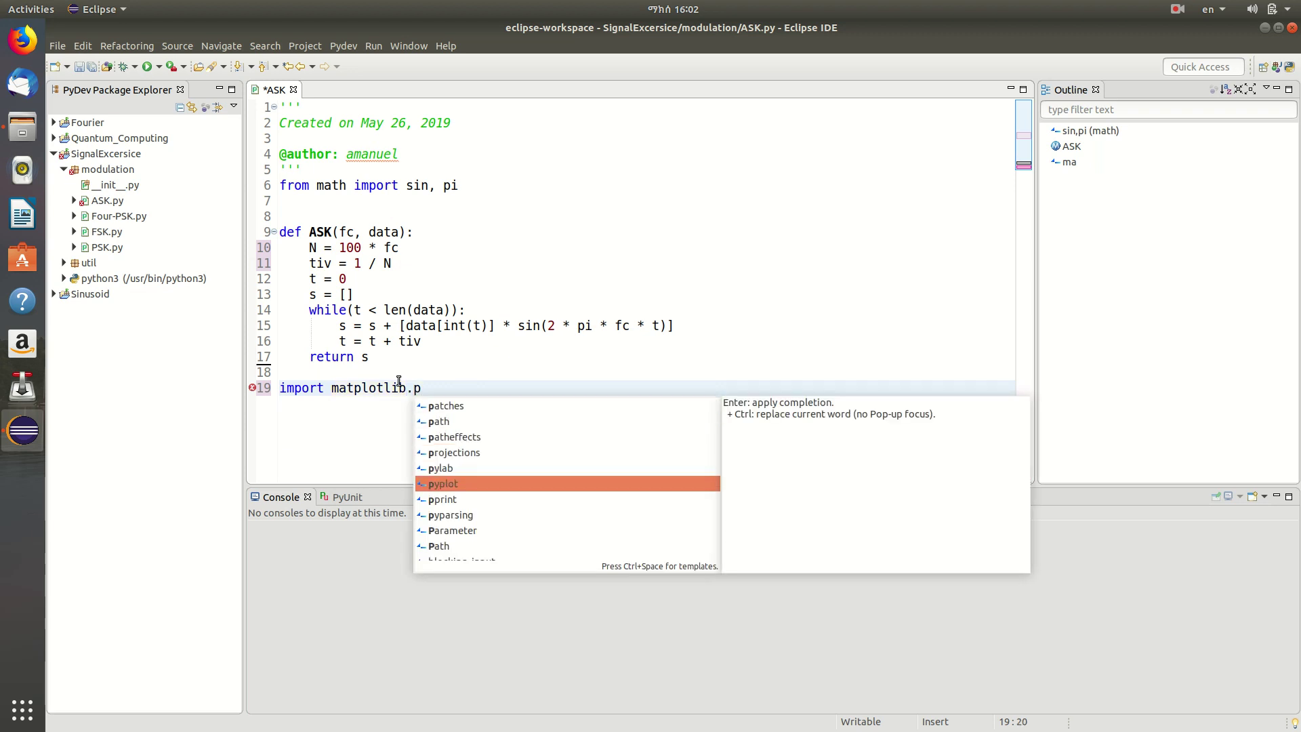
key(Return)
text(as plt)
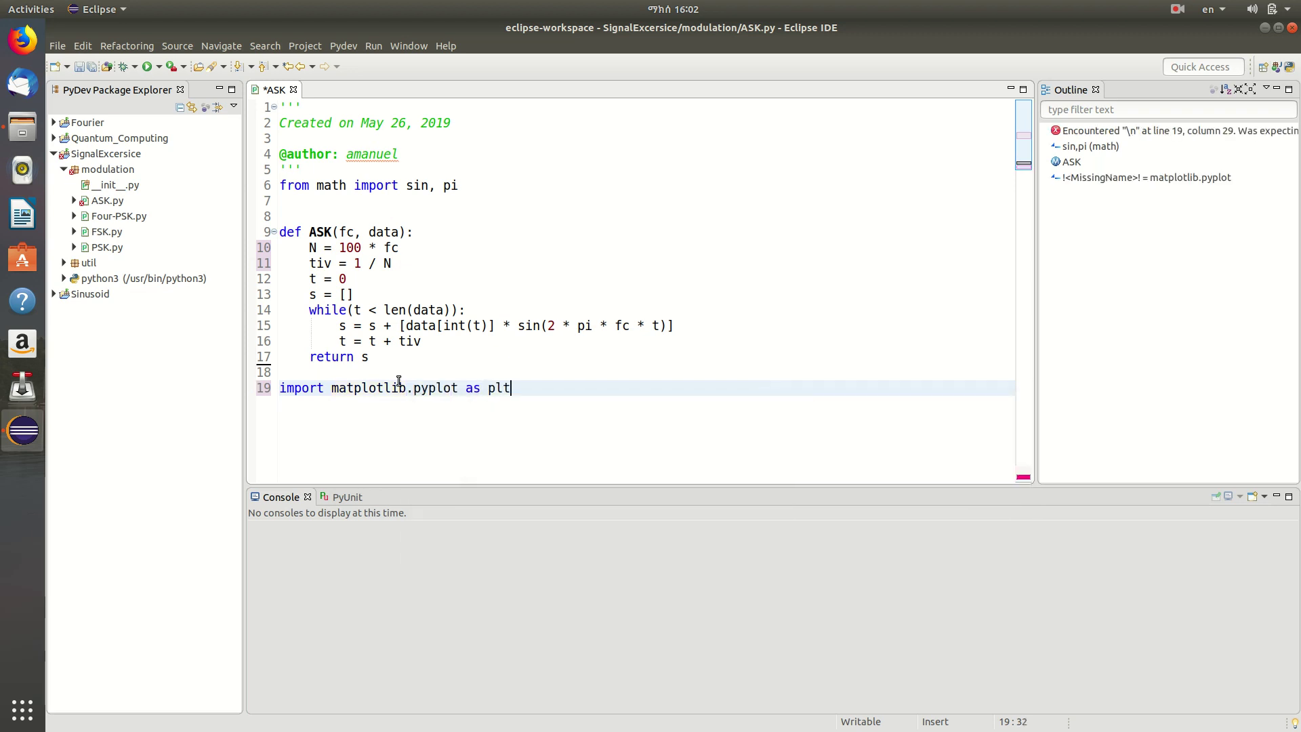
key(Return)
text(plt)
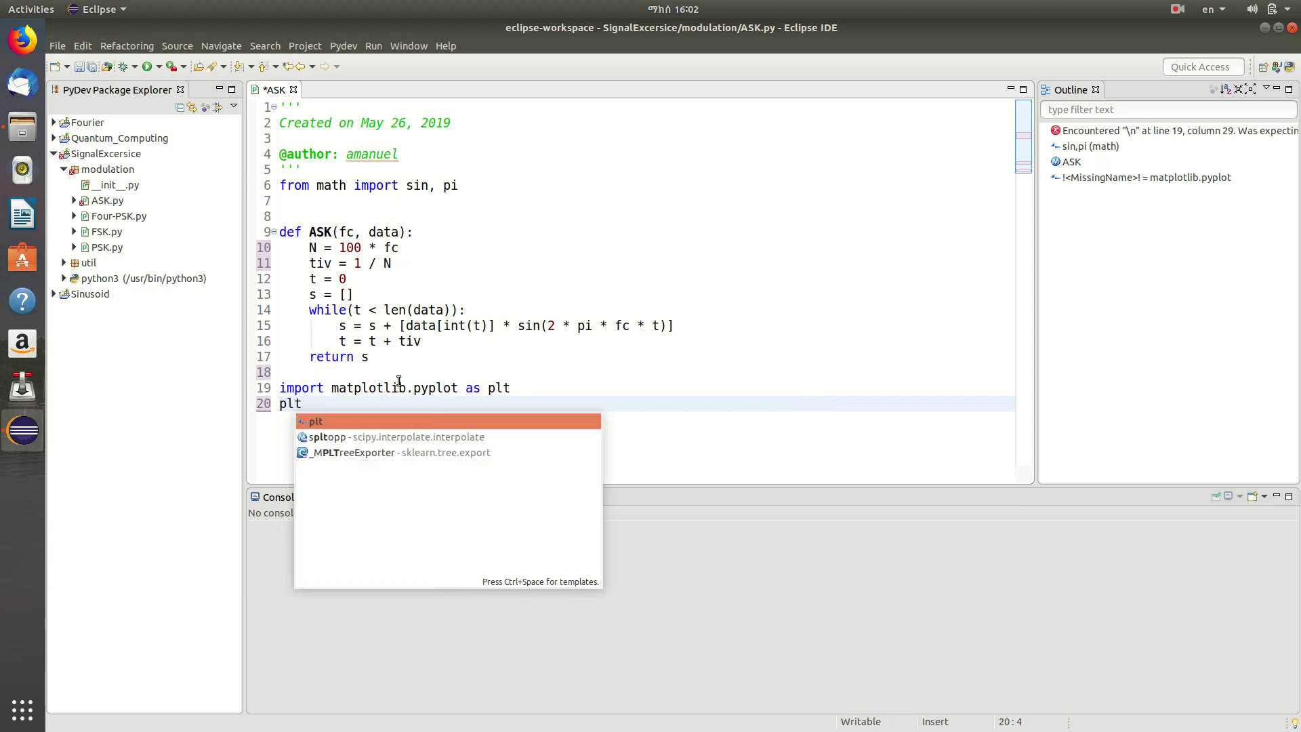
text(.)
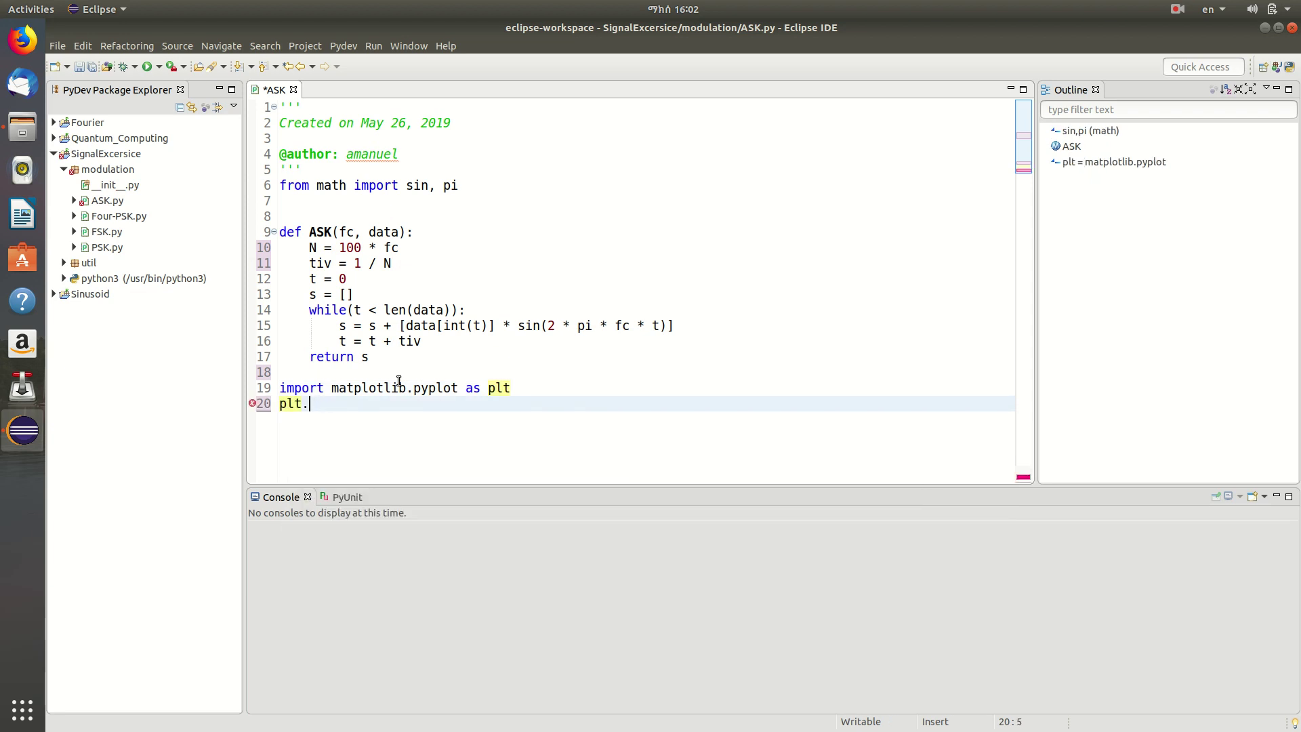
text(plo)
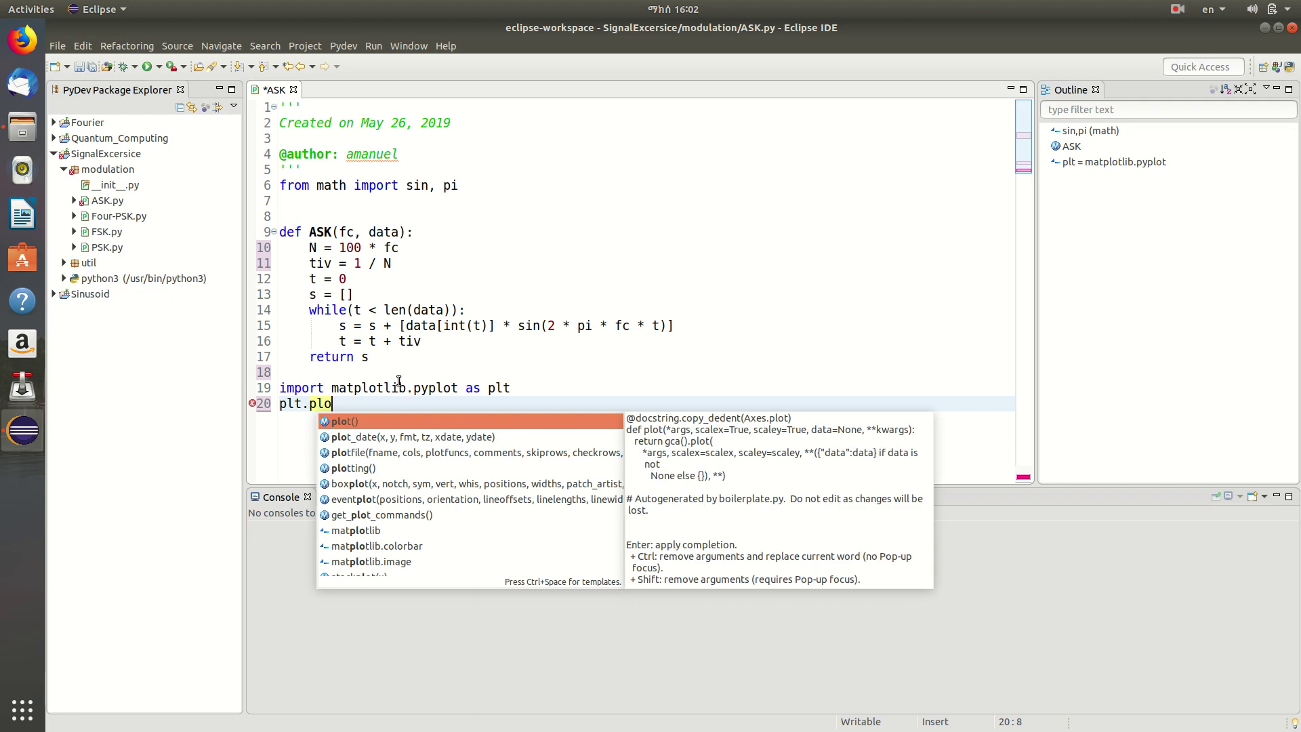
- Add plt.plot(ASK(10, [1, 0, 0, 1])) on line 20
key(Return)
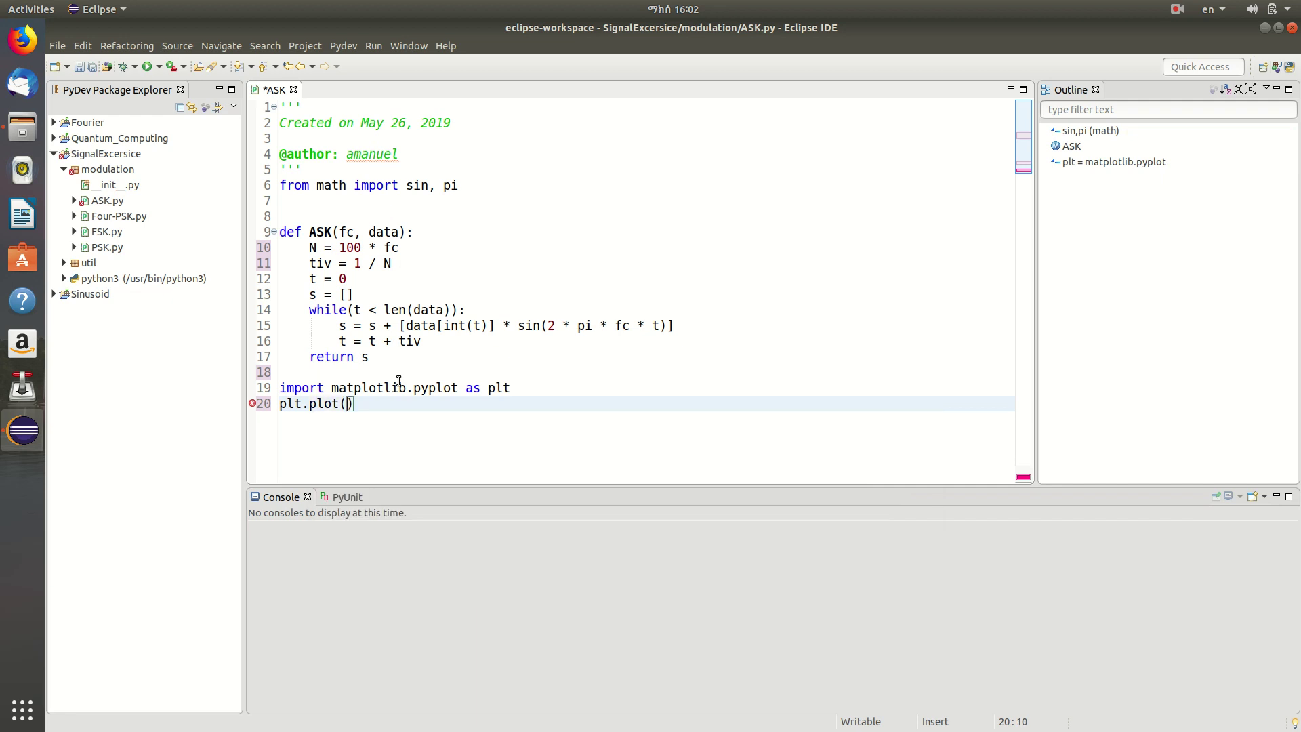
text(as)
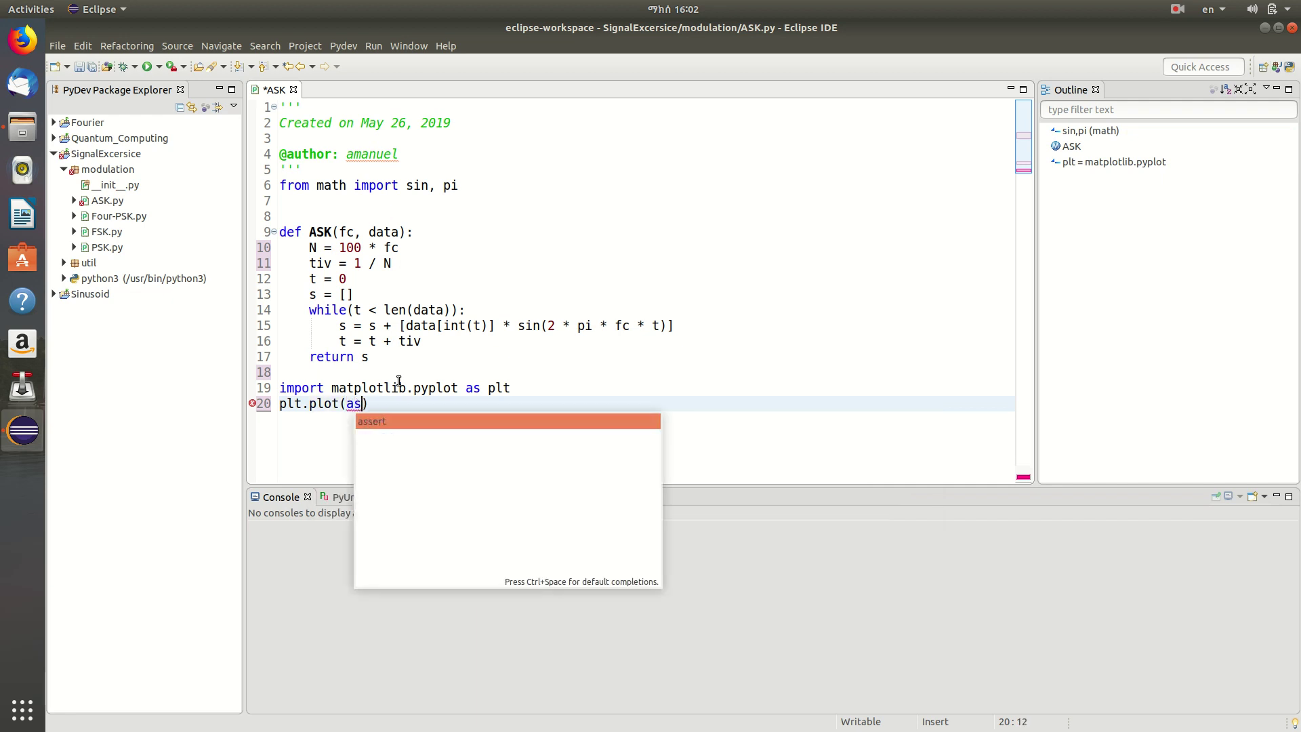
text(l)
key(BackSpace)
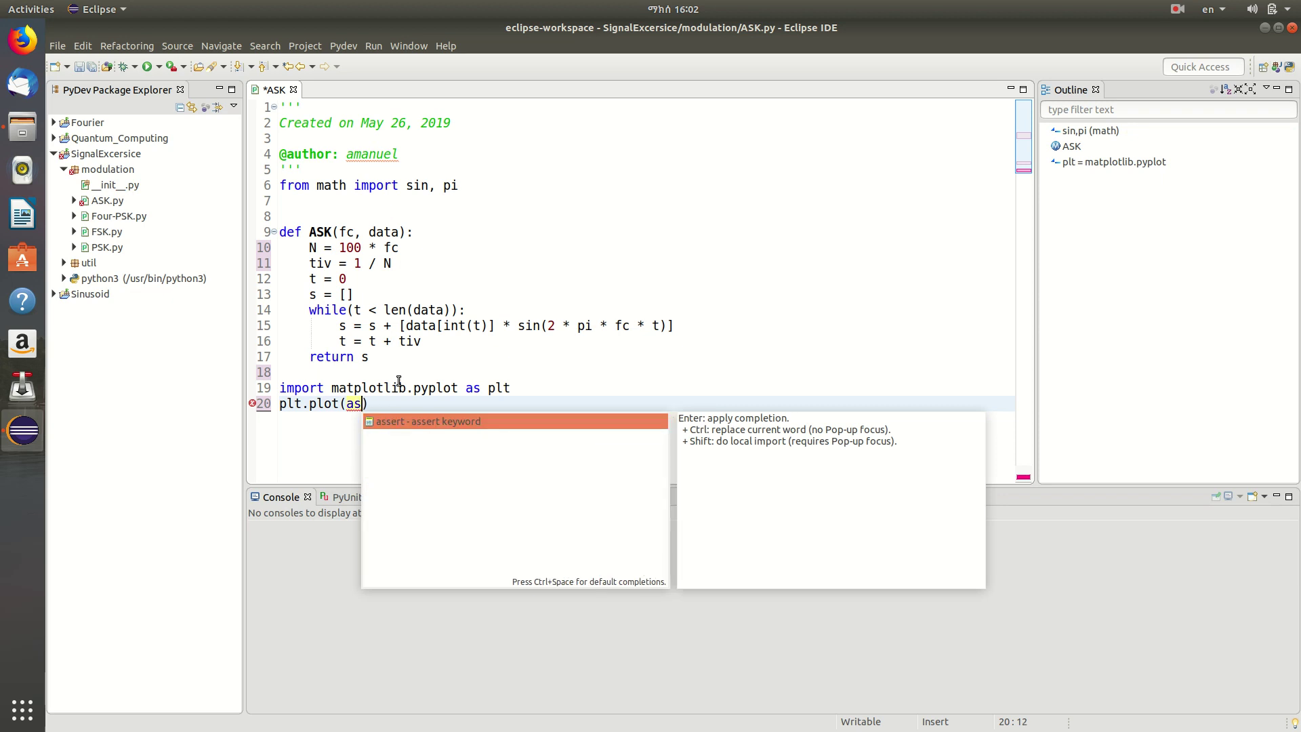
text(k)
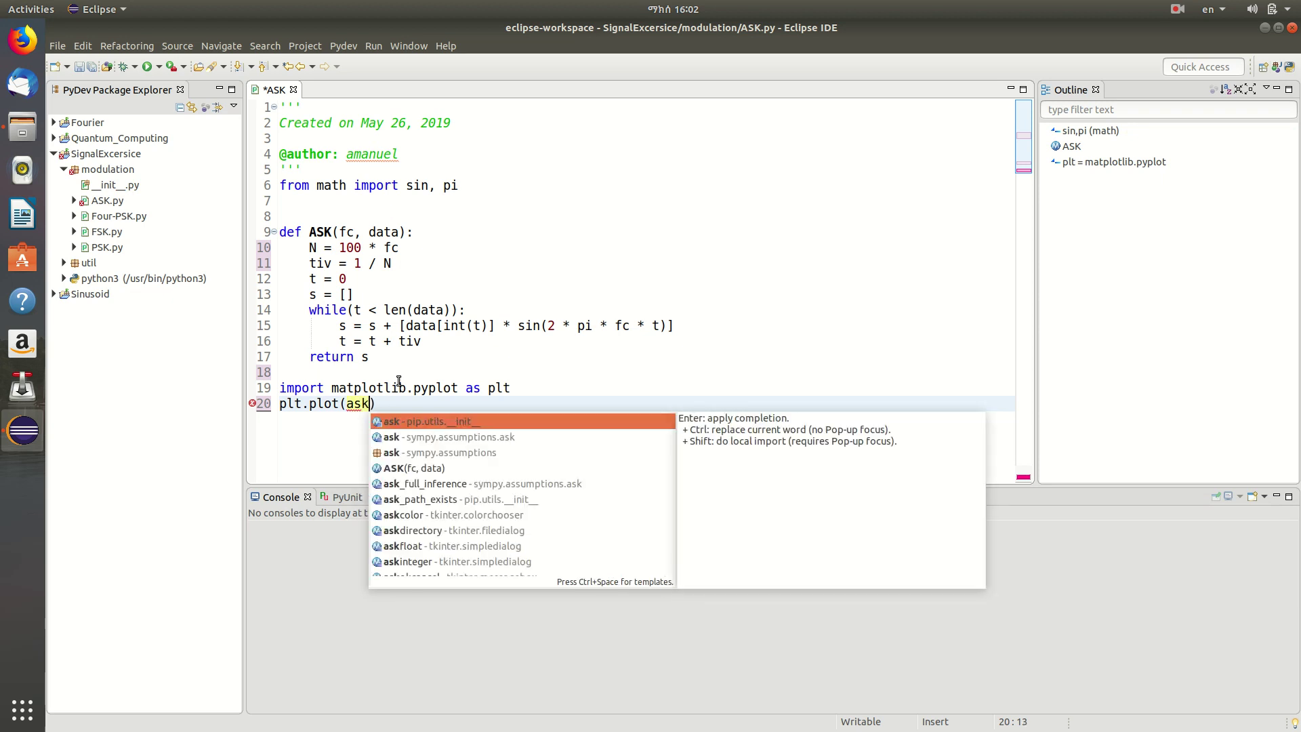
key(Down)
key(Down)
key(Return)
text(10, data)
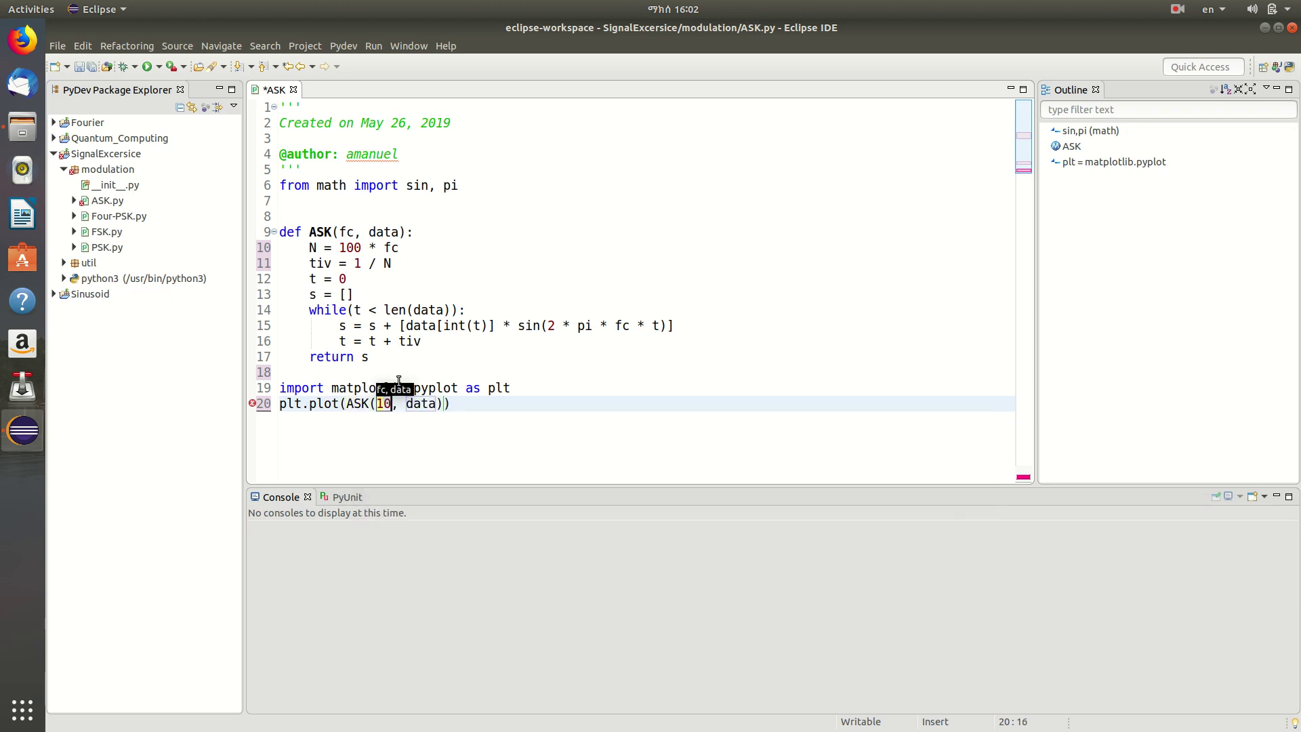
key(ctrl+shift+Left)
key(BackSpace)
text([])
key(End)
key(Left)
key(Left)
key(Left)
text(1,)
text(0)
text(,)
text(0.)
key(BackSpace)
text(, [)
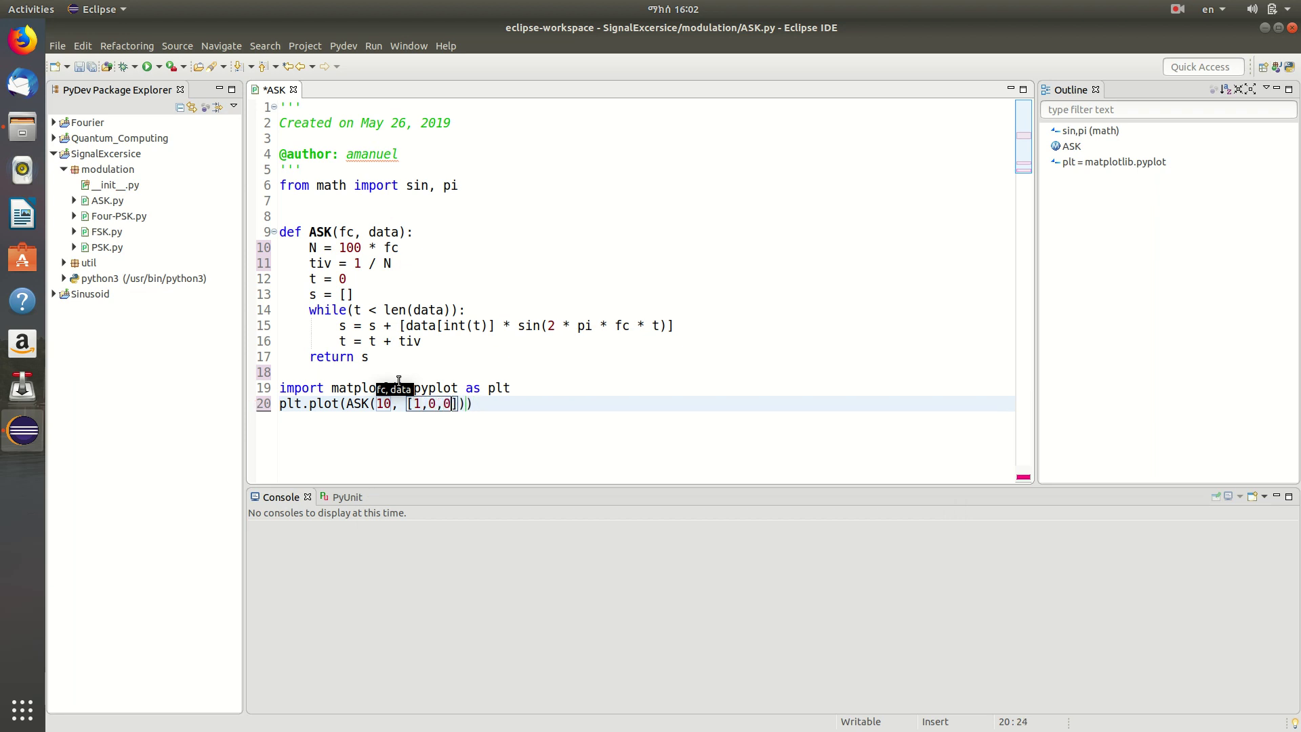
text(1)
key(Right)
key(Right)
key(Right)
- Add plt.show() below the plot call and reformat the code
key(Return)
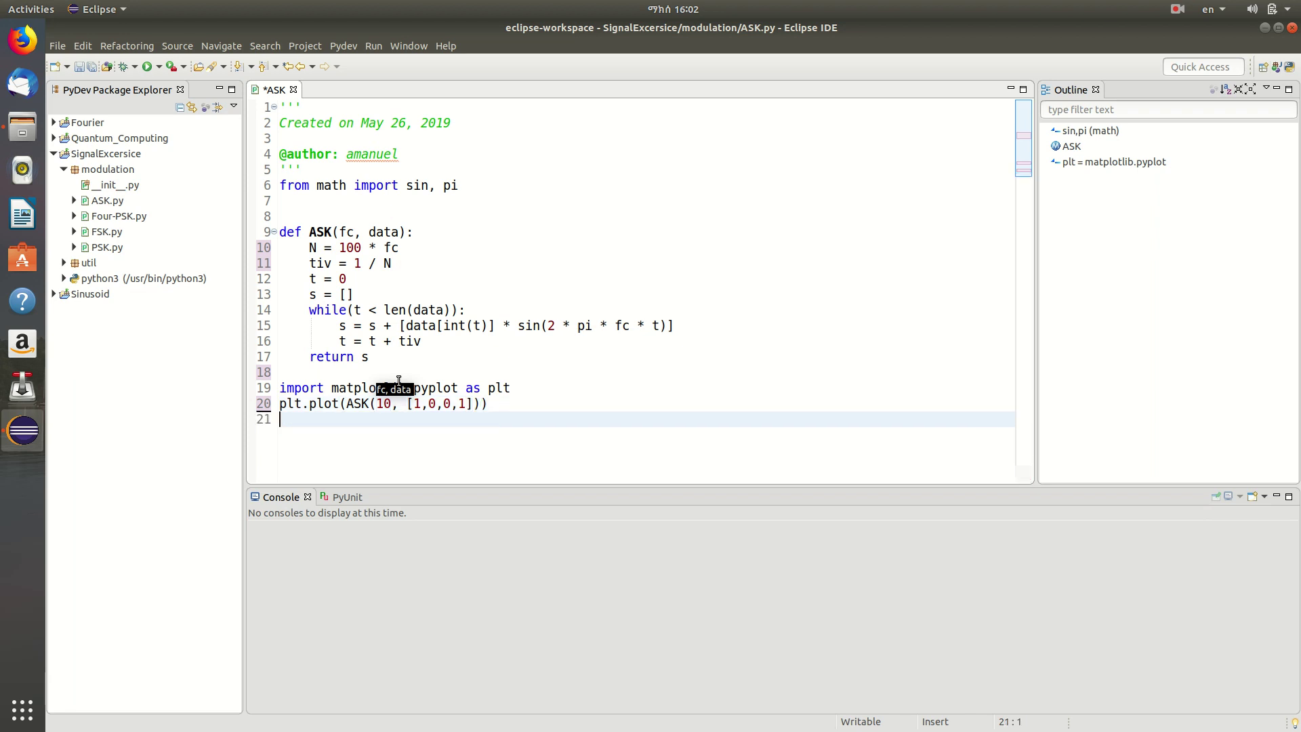
text(plt)
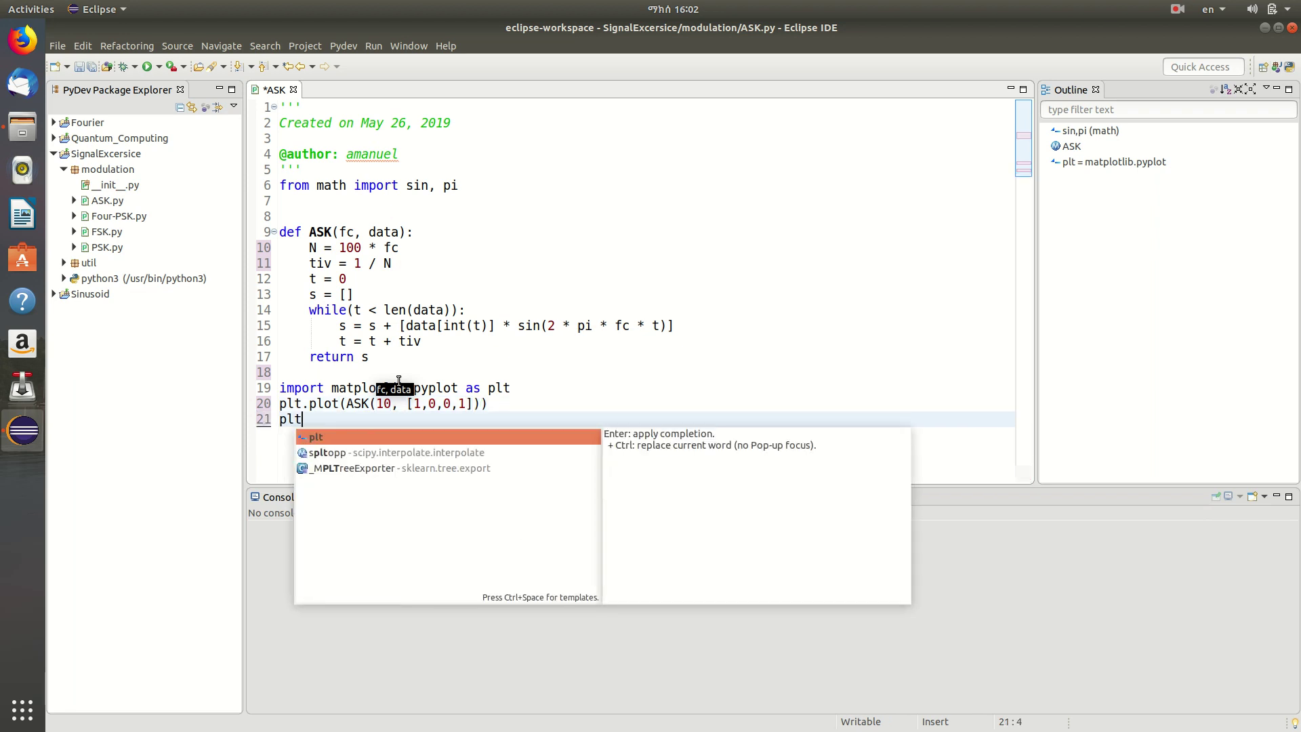
text(.sho)
key(Return)
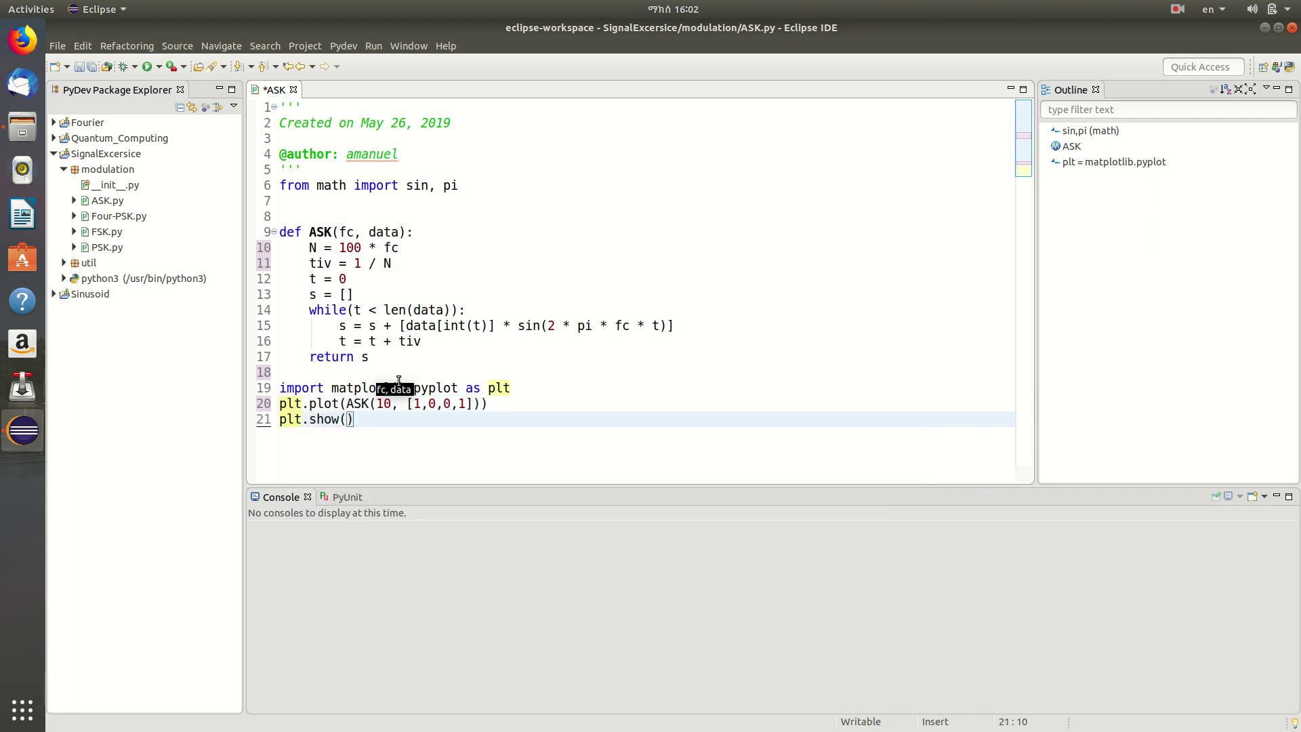
key(ctrl+shift+f)
- Save ASK.py, run it as a Python script, inspect the bits 1, 0, 0, 1 plot, and close it
key(ctrl+s)
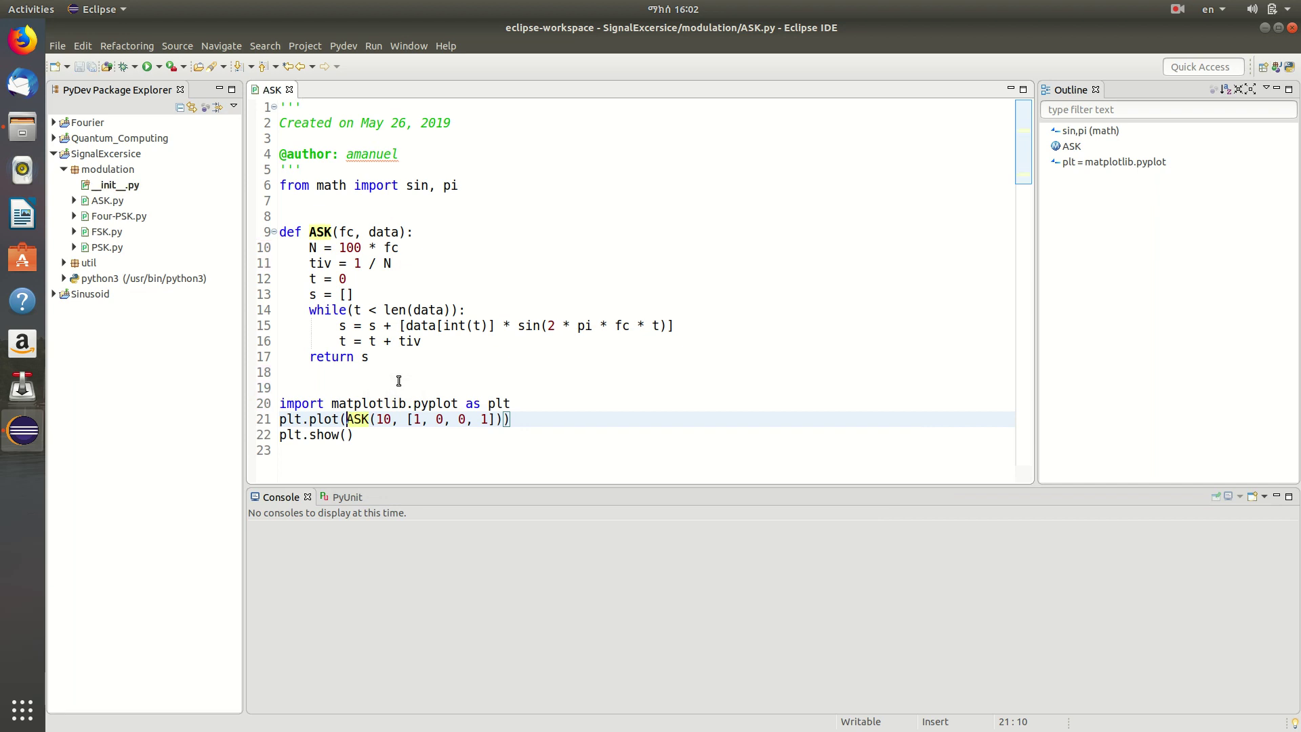
mouse_move(413, 419)
mouse_down()
mouse_move(511, 420)
mouse_move(492, 419)
mouse_up()
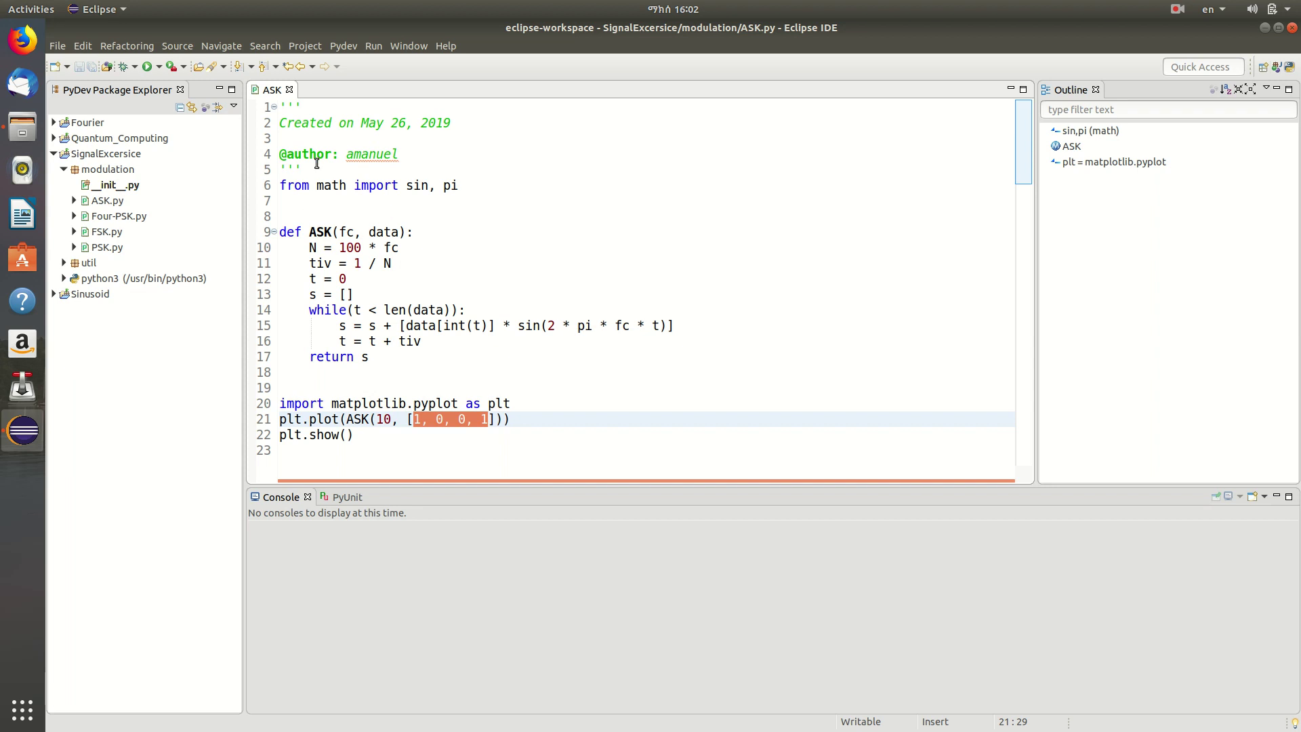
click(148, 67)
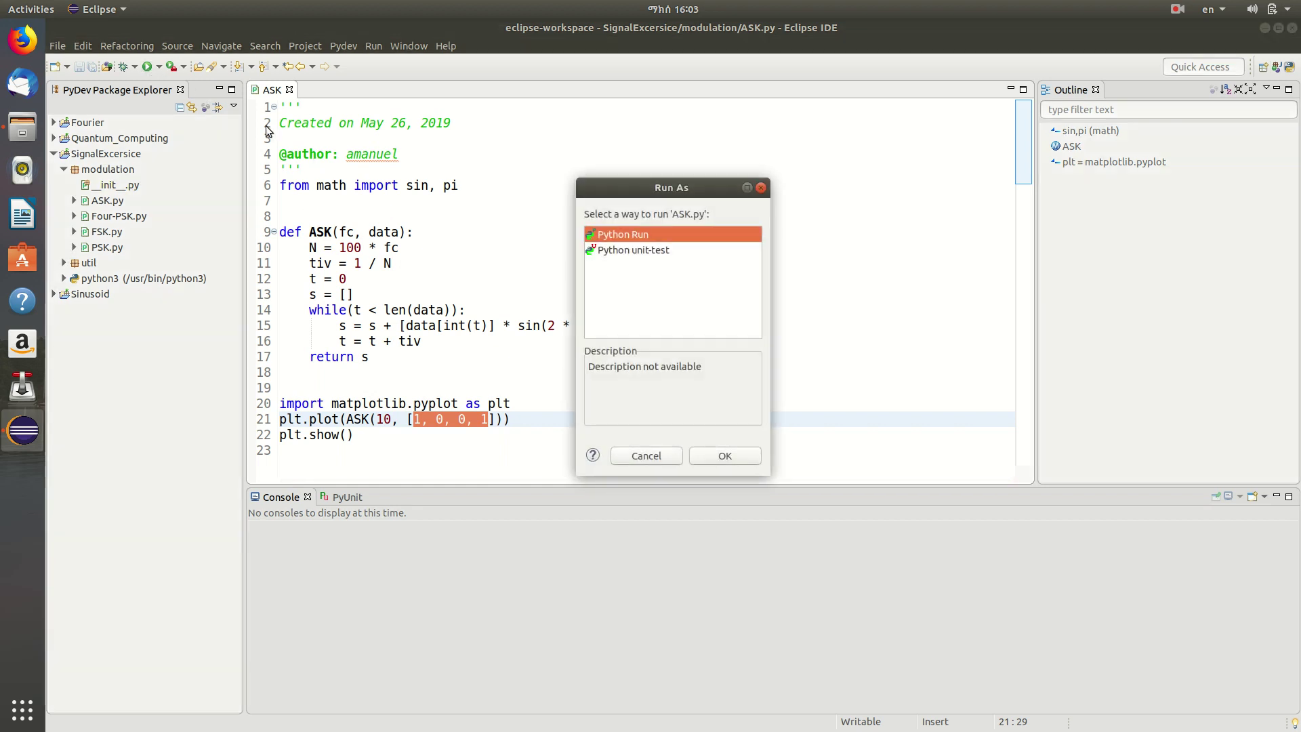
click(729, 454)
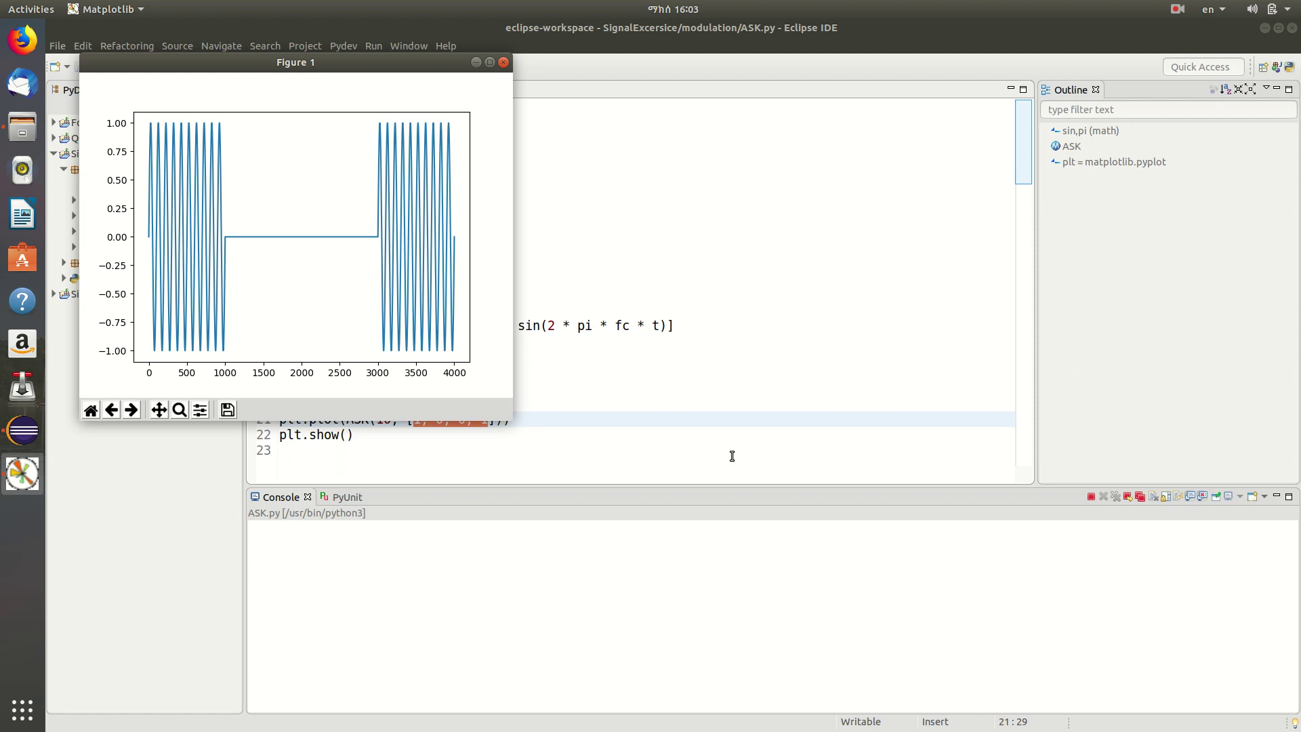
drag(306, 63, 545, 83)
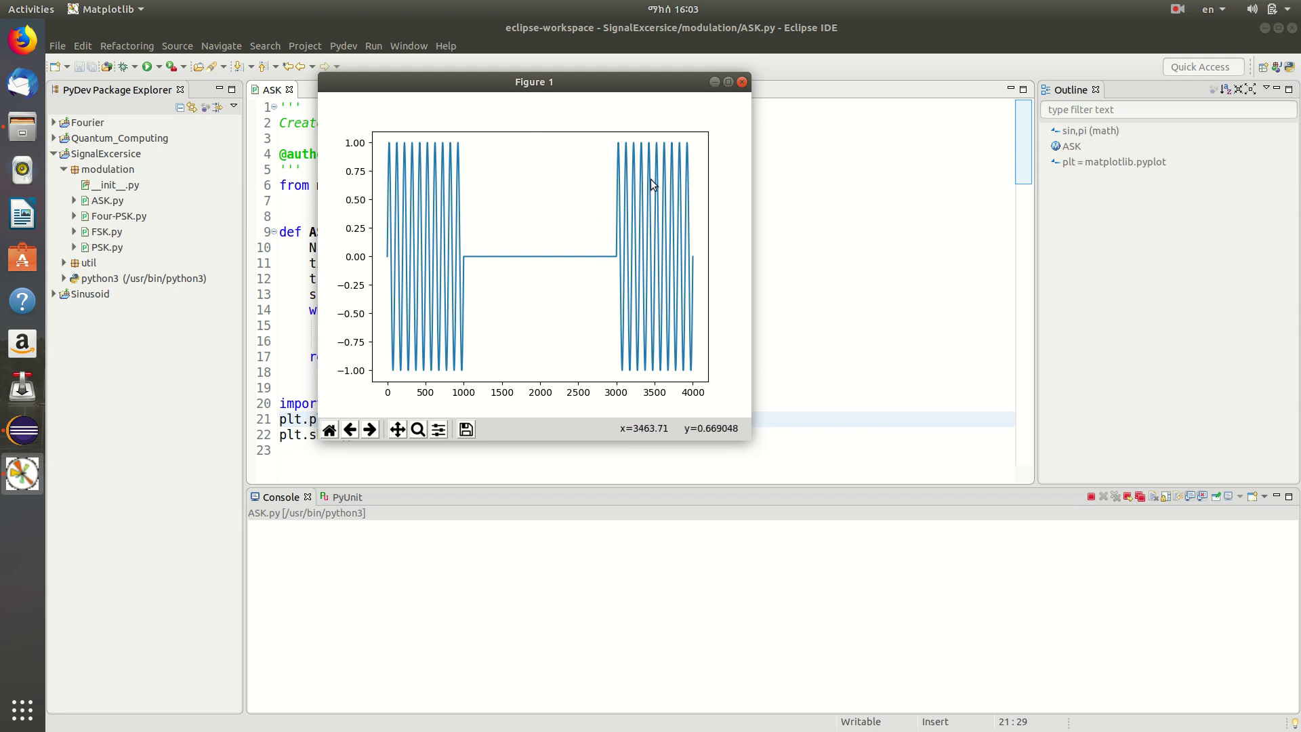
click(742, 82)
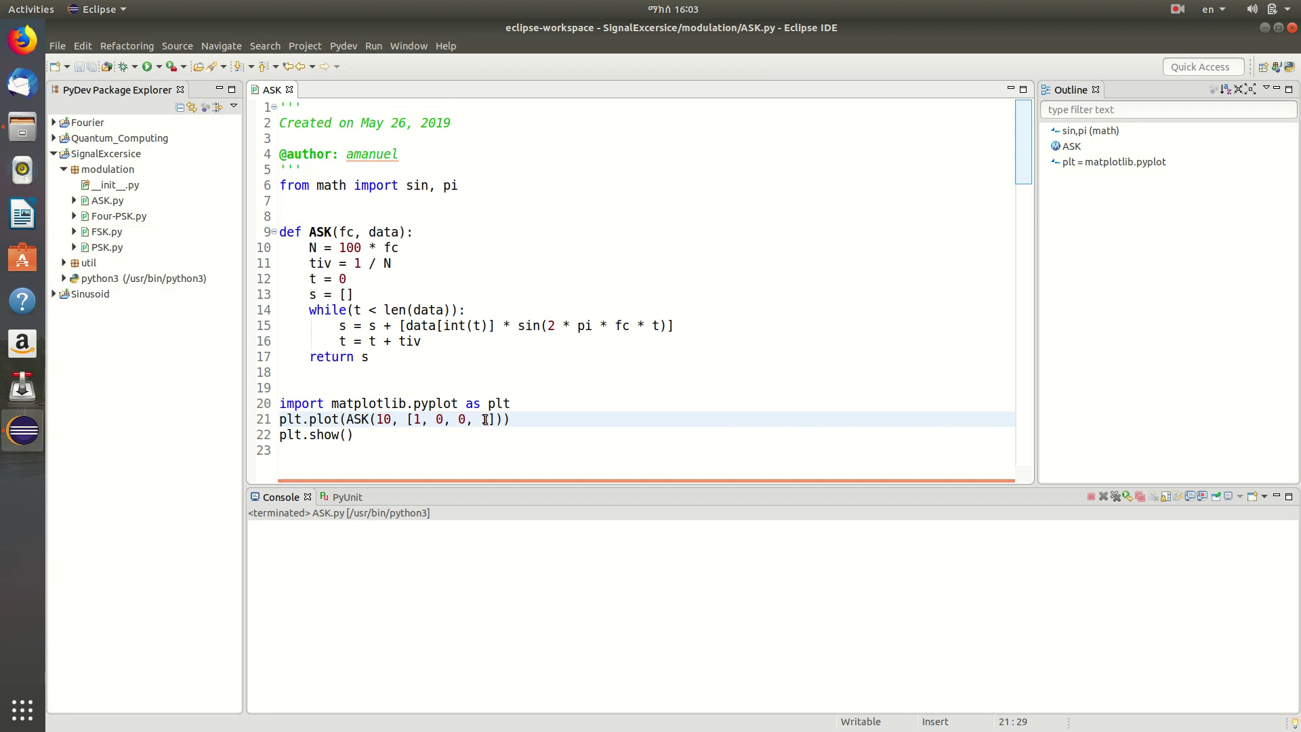
text(, 0,)
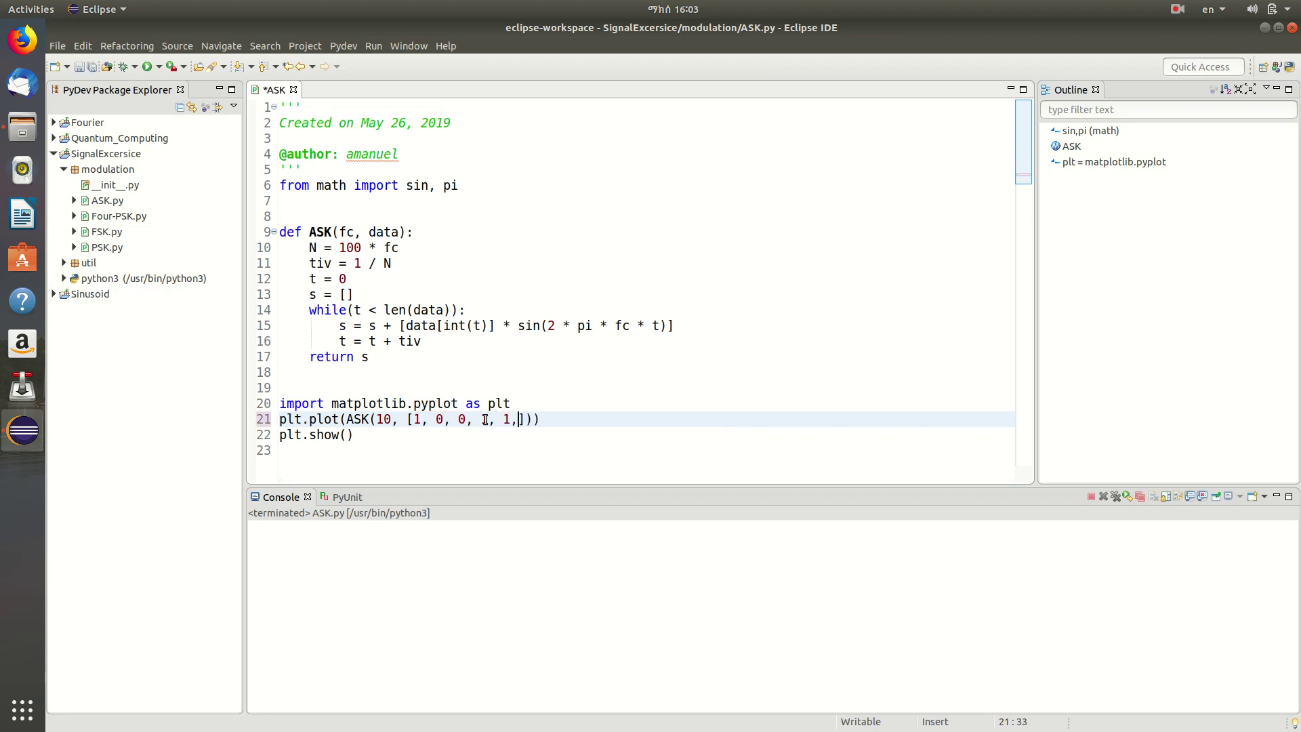
text( 0)
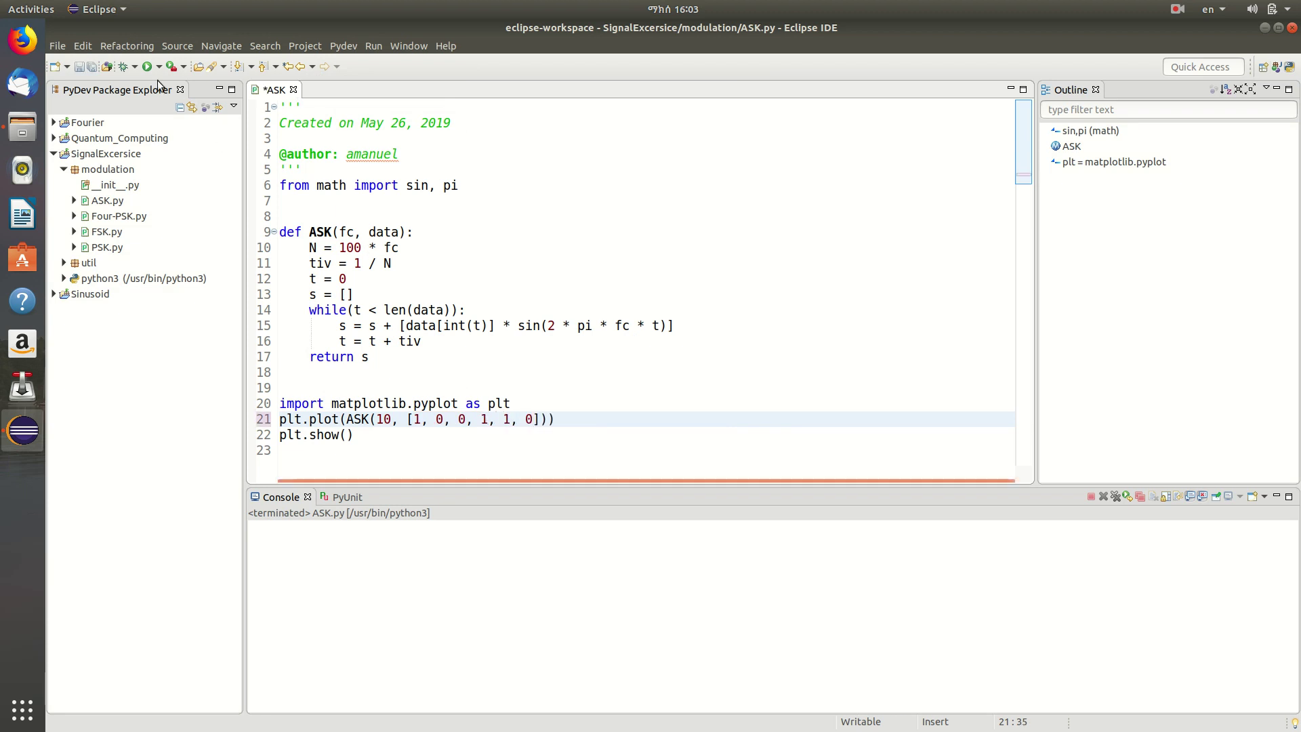
- Save and rerun ASK.py with bits 1, 0, 0, 1, 1, 0, then inspect and close the plot
click(146, 67)
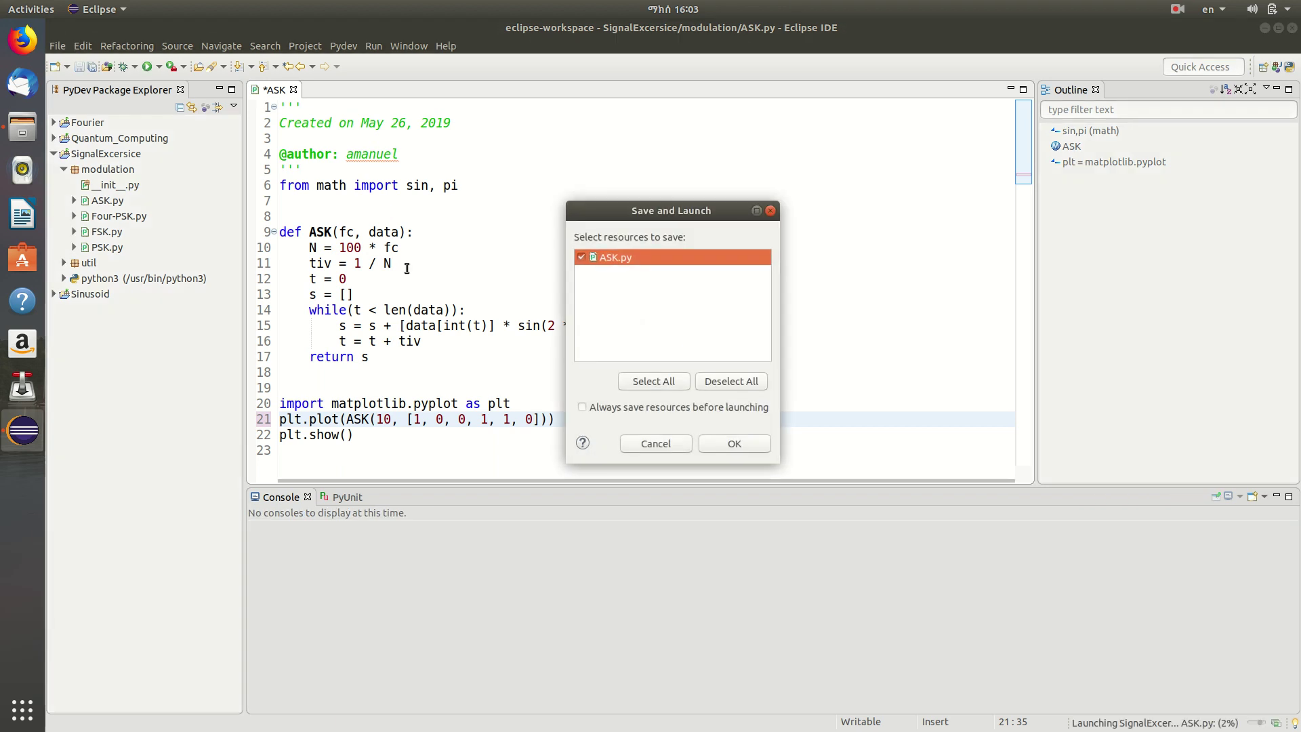
click(739, 445)
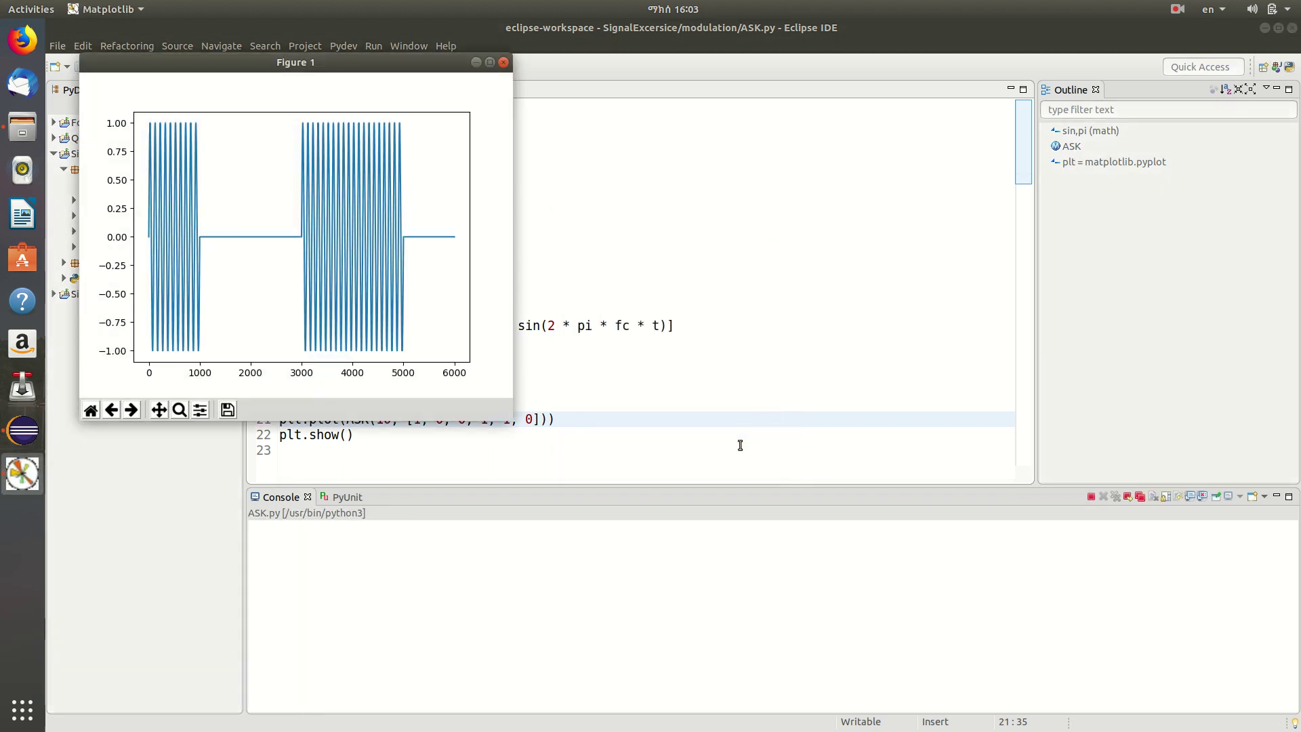
drag(295, 66, 805, 95)
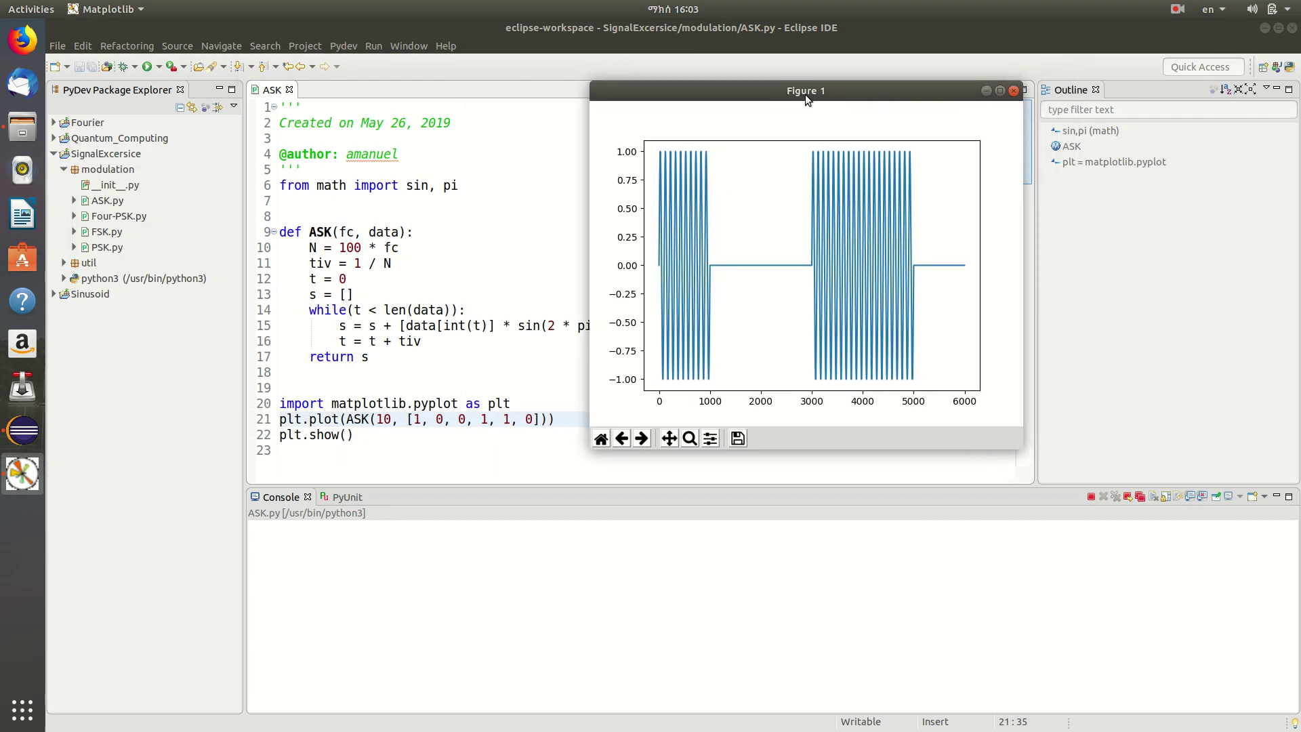
click(1013, 90)
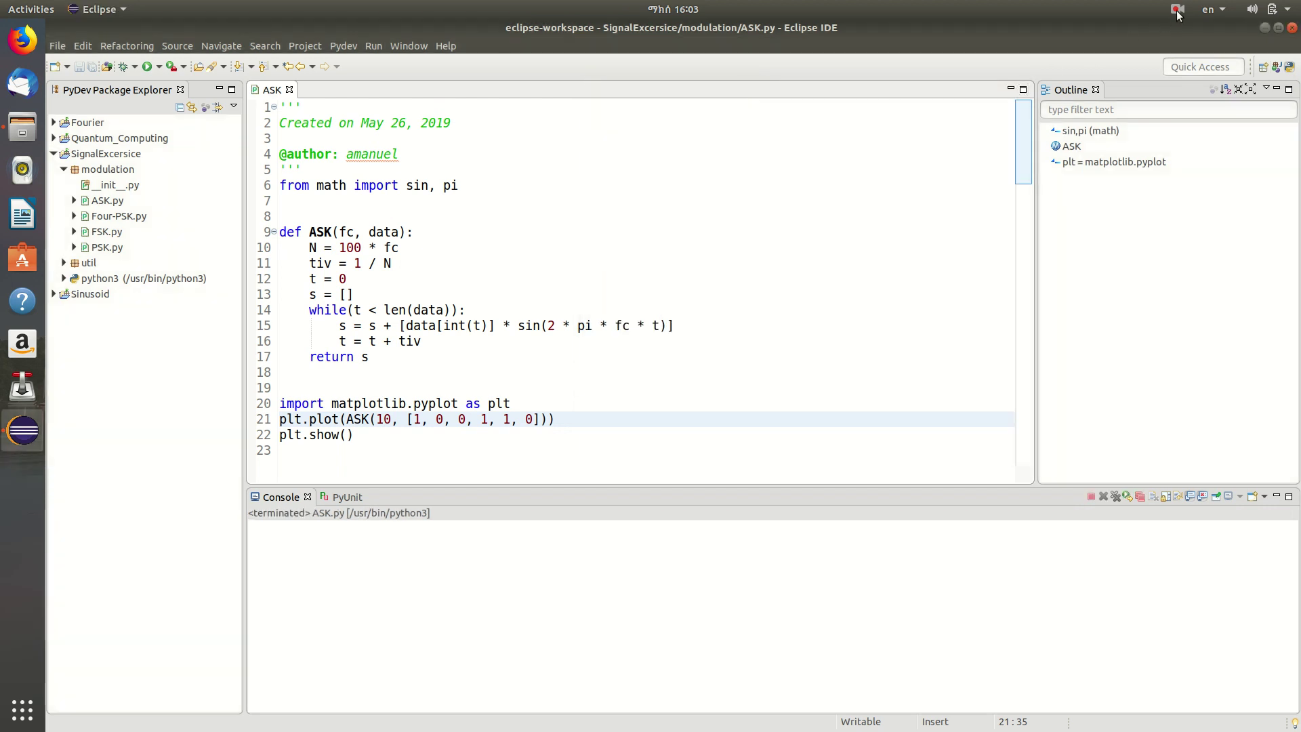